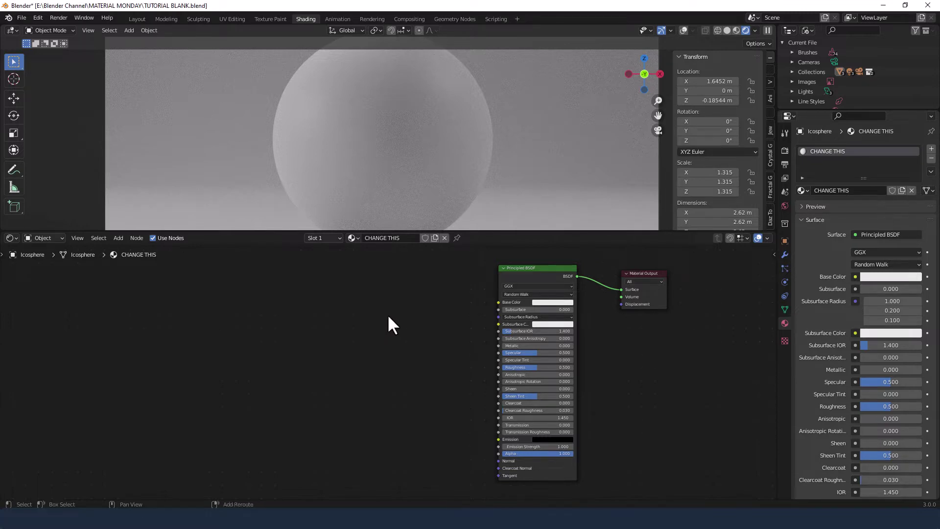
- Add a Hue Saturation Value node and link its Color output to the Principled BSDF Base Color
key("shift+a")
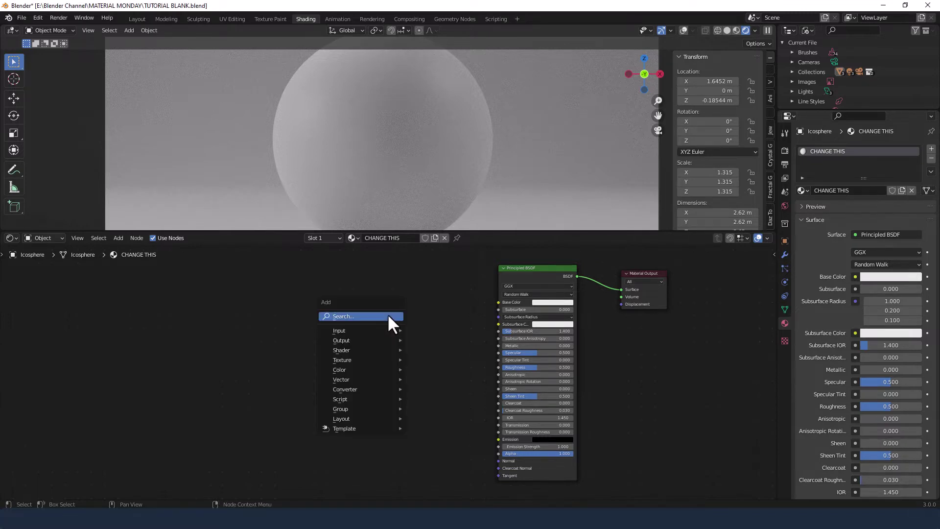
left_click(387, 314)
type("HUE")
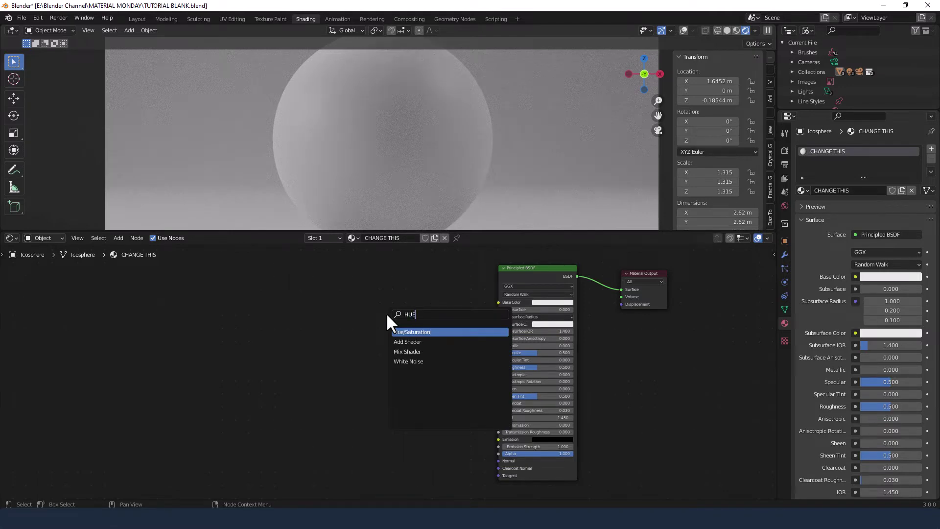
left_click(405, 331)
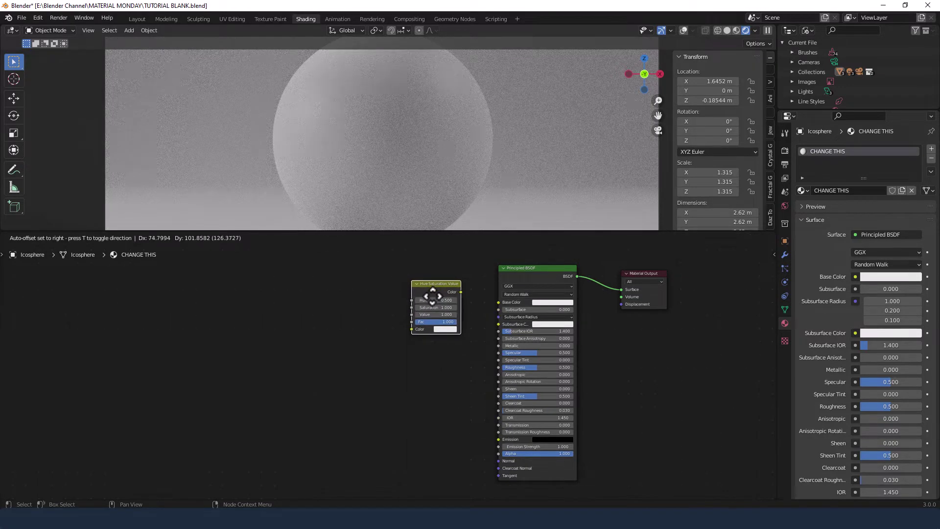
left_click(431, 296)
scroll(432, 295, "up", 2)
middle_click_drag(380, 295, 367, 345)
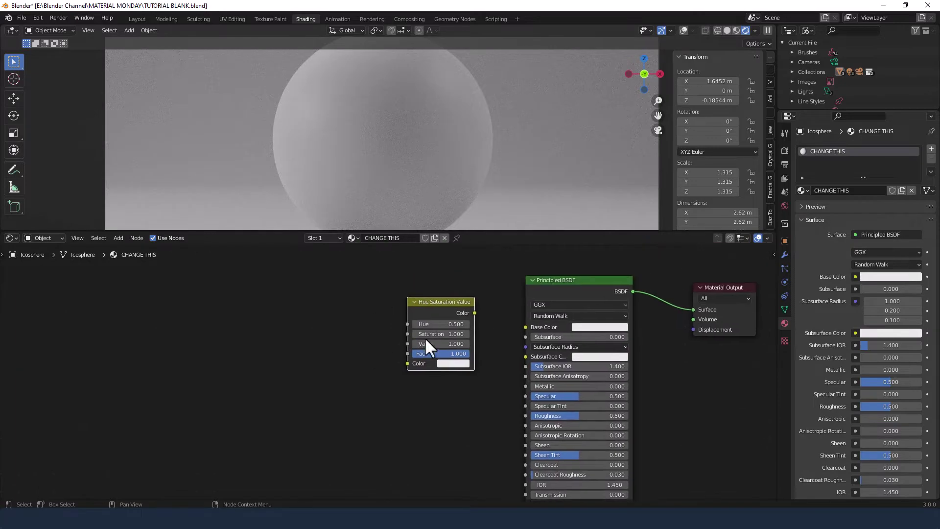
left_click_drag(474, 313, 525, 326)
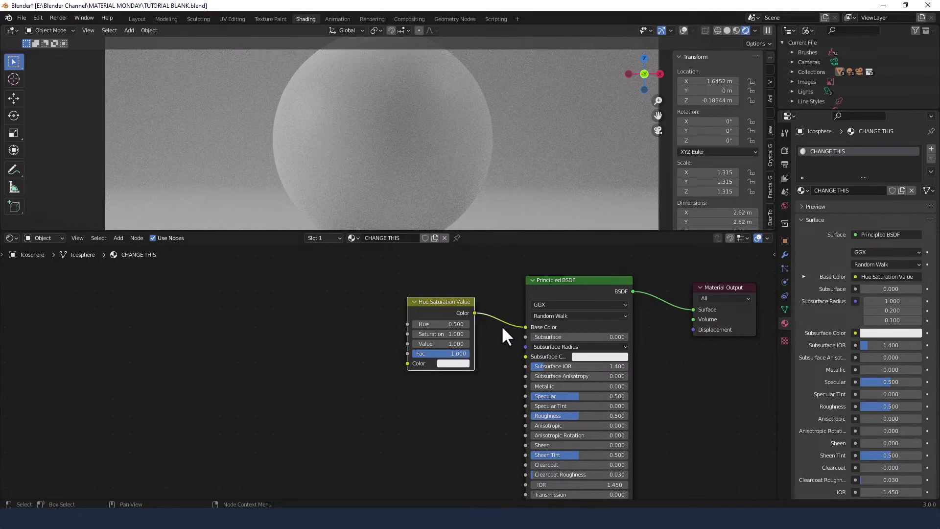
- Set the Hue Saturation Value node's Saturation to 0.900
left_click(441, 333)
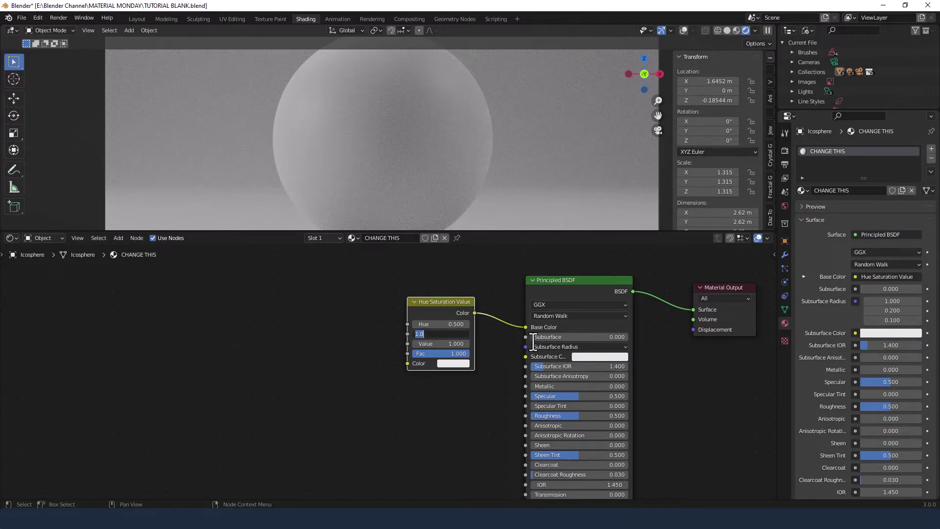
type(".9")
key("Return")
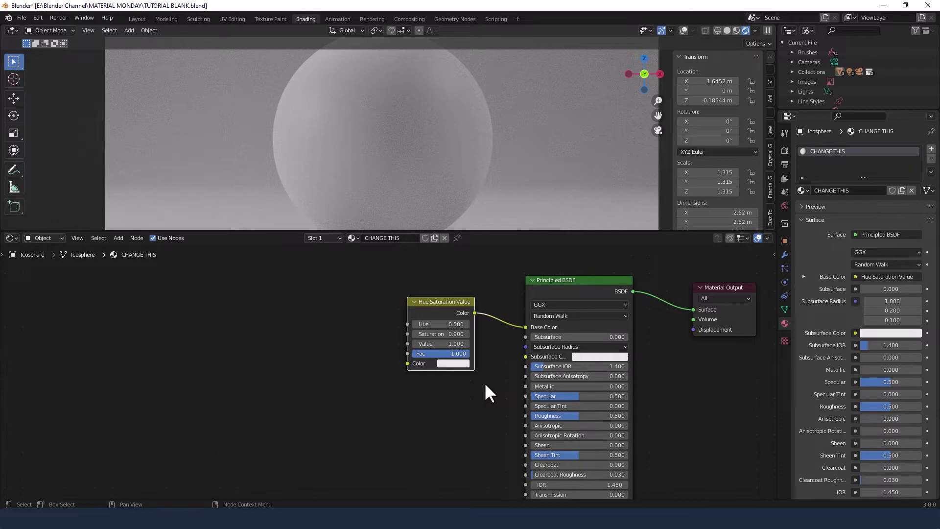
middle_click_drag(486, 381, 507, 376)
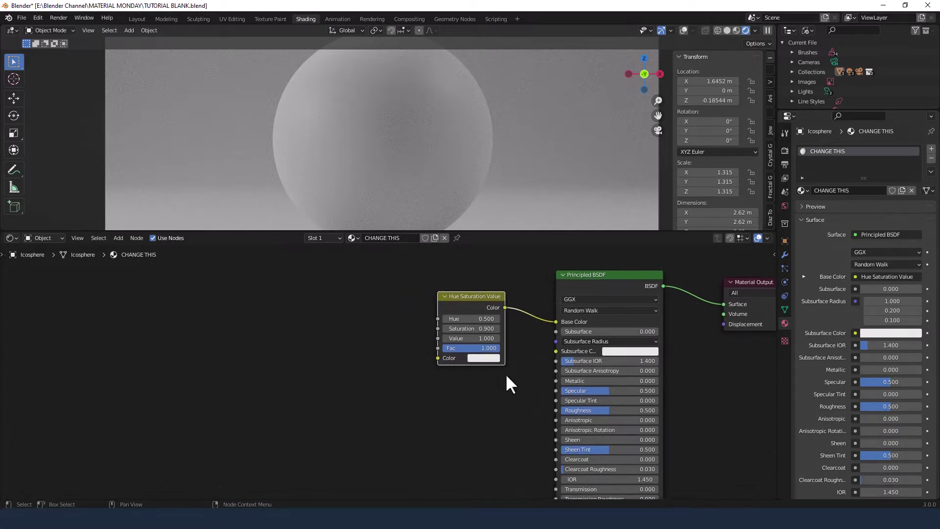
- Add a ColorRamp node and connect its Color into the Hue Saturation Value Color input
key("shift+a")
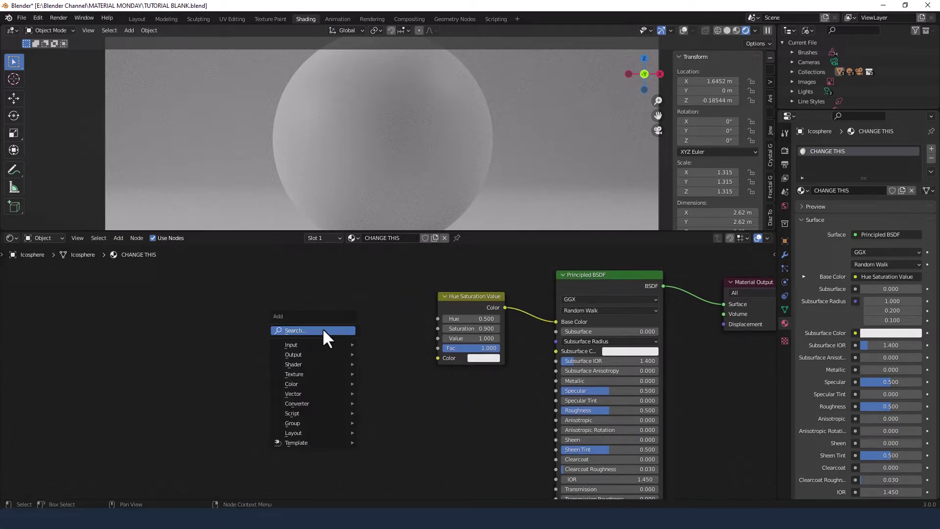
left_click(322, 331)
type("c")
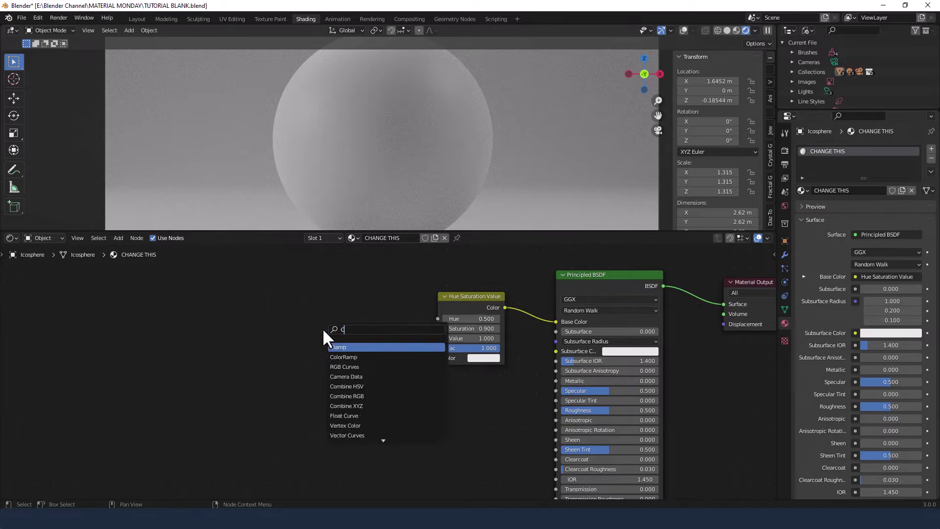
type("olor")
key("Return")
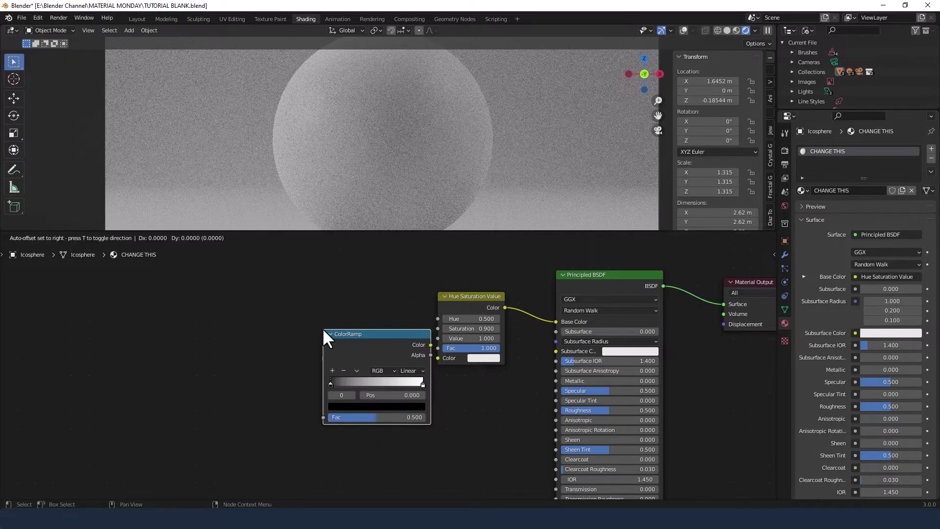
left_click(276, 292)
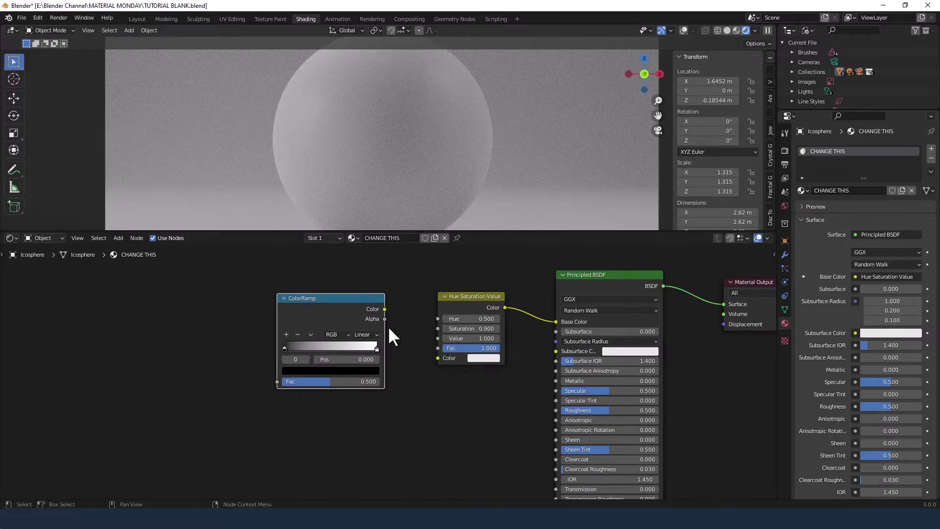
left_click_drag(385, 309, 437, 358)
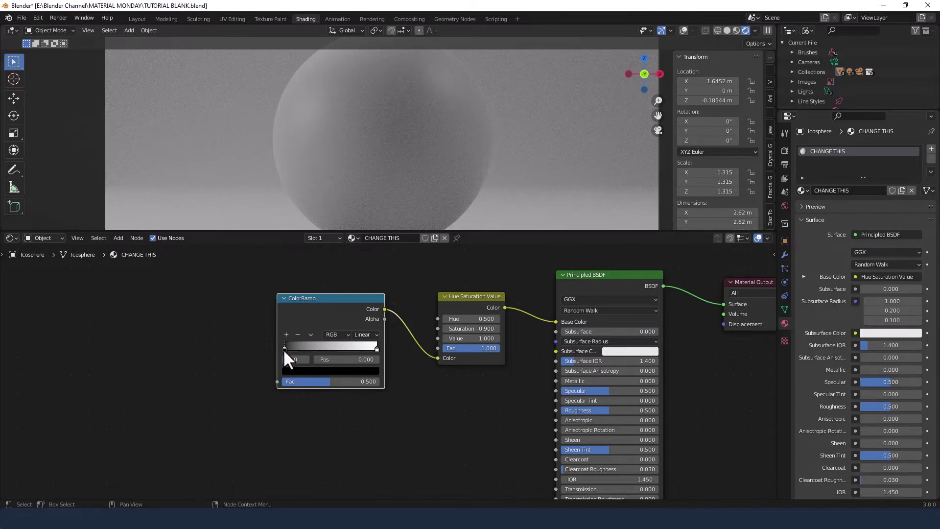
- Move the ColorRamp's black stop to about 0.24 and white stop to about 0.77
left_click_drag(284, 348, 308, 348)
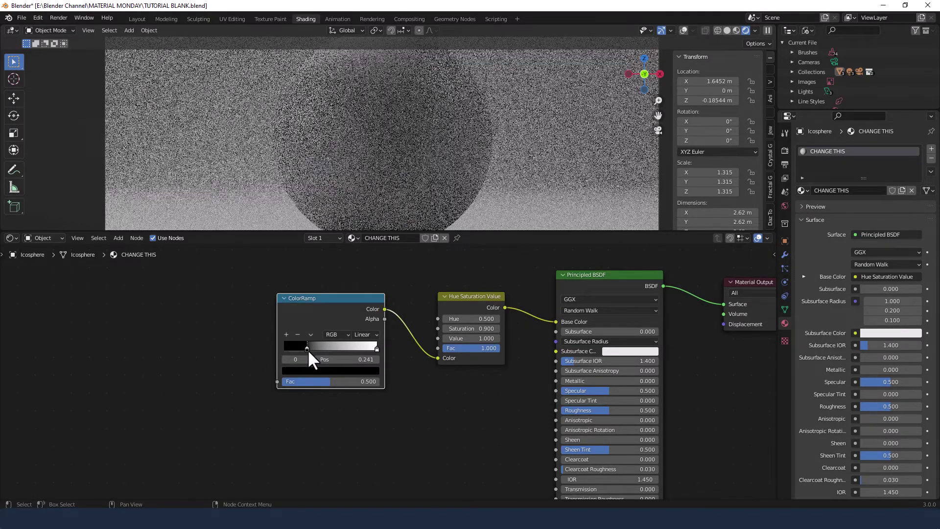
left_click_drag(377, 349, 343, 351)
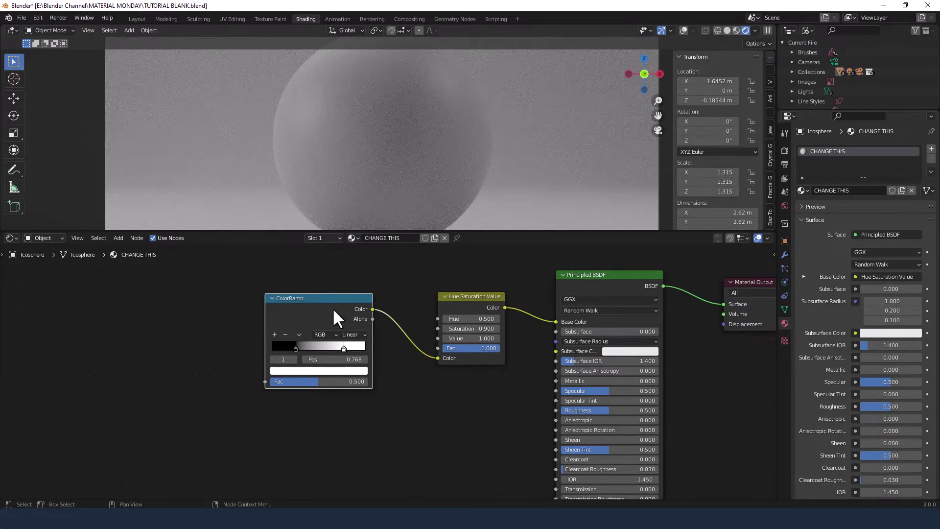
left_click_drag(334, 300, 350, 300)
- Switch the ColorRamp to HSL and colour the left stop hue 0.125, saturation 0.83, value 1.0
left_click(351, 333)
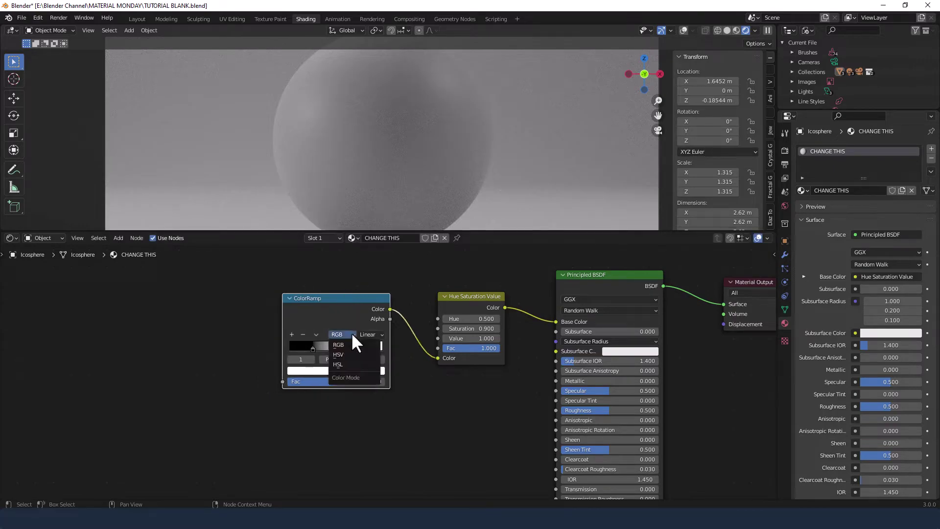
left_click(346, 363)
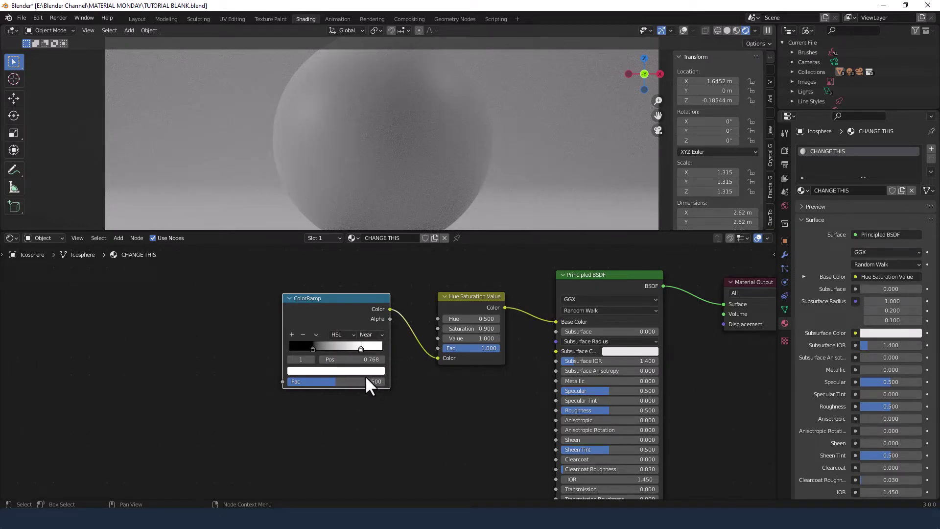
left_click(312, 348)
left_click(310, 370)
left_click(314, 330)
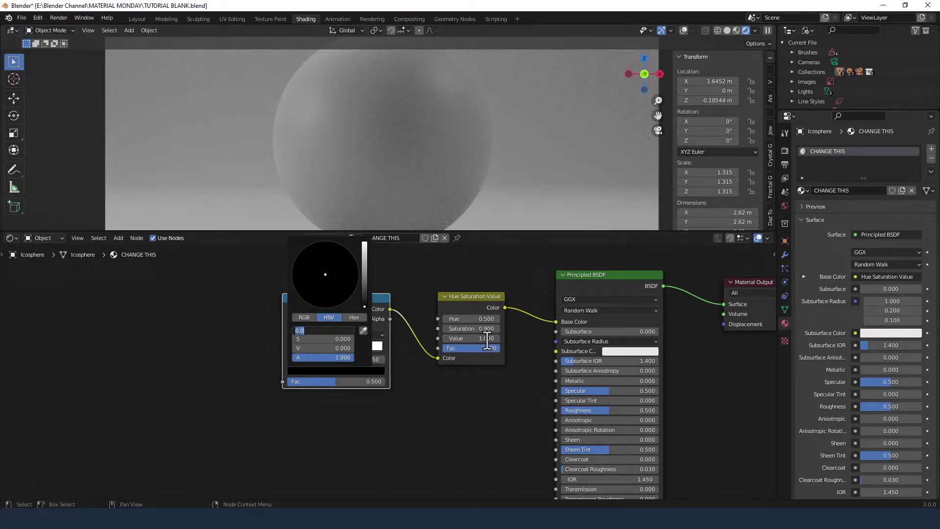
type("0.125")
key("Tab")
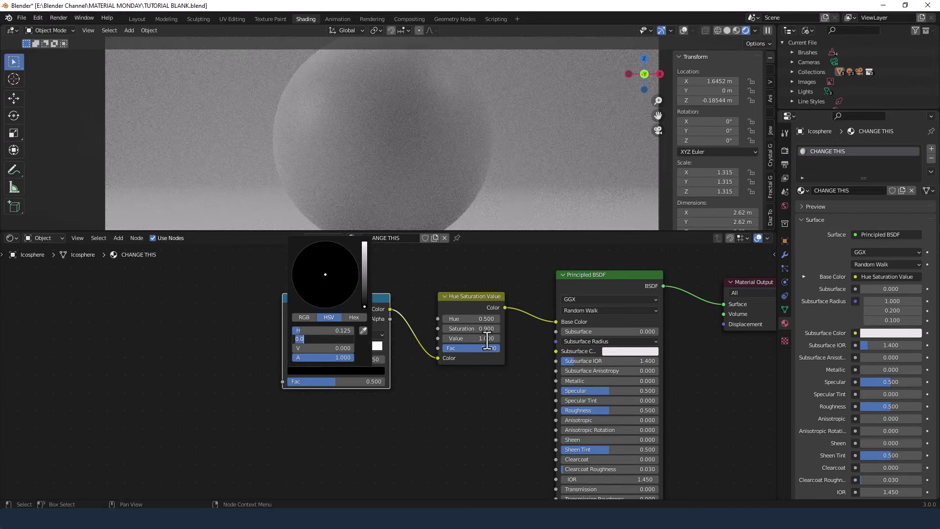
key("BackSpace")
type("0.83")
key("Tab")
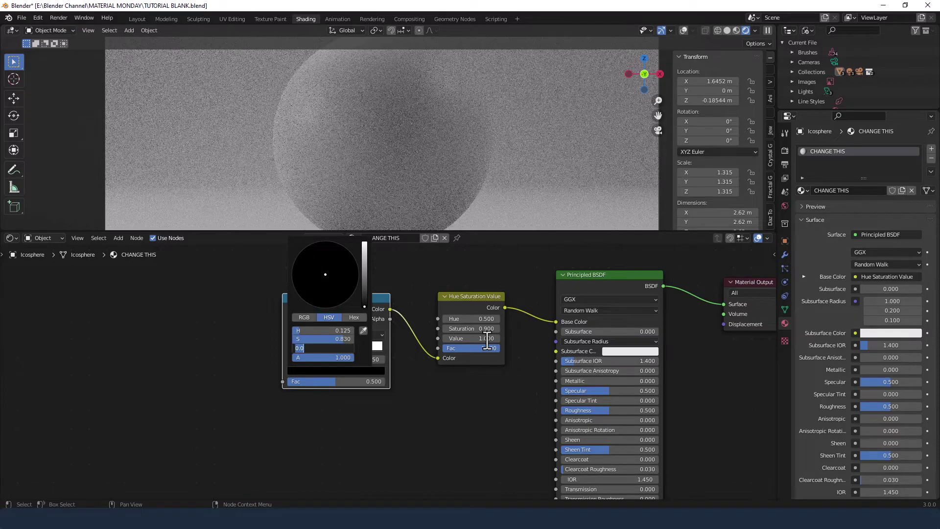
key("BackSpace")
type("1")
key("Return")
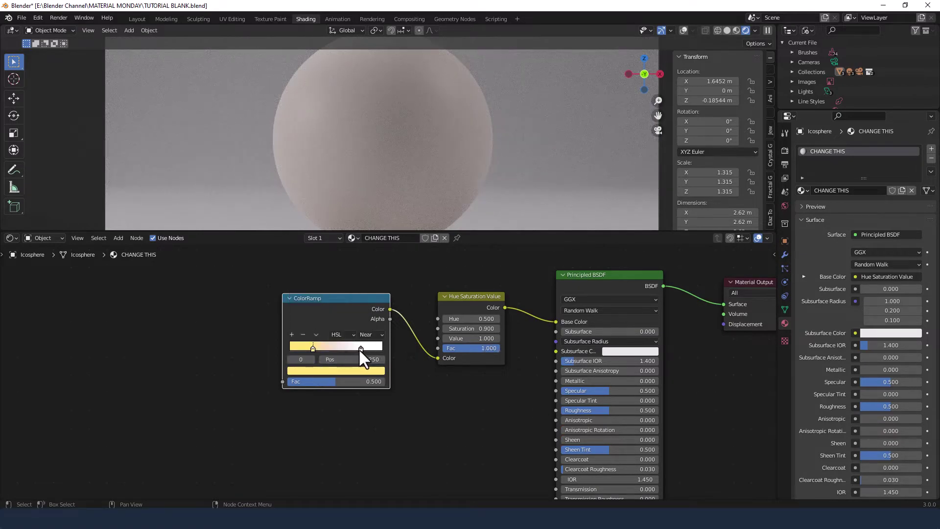
- Colour the right ramp stop hue 0.125, saturation 0.85, value 1.0
left_click(358, 348)
left_click(350, 371)
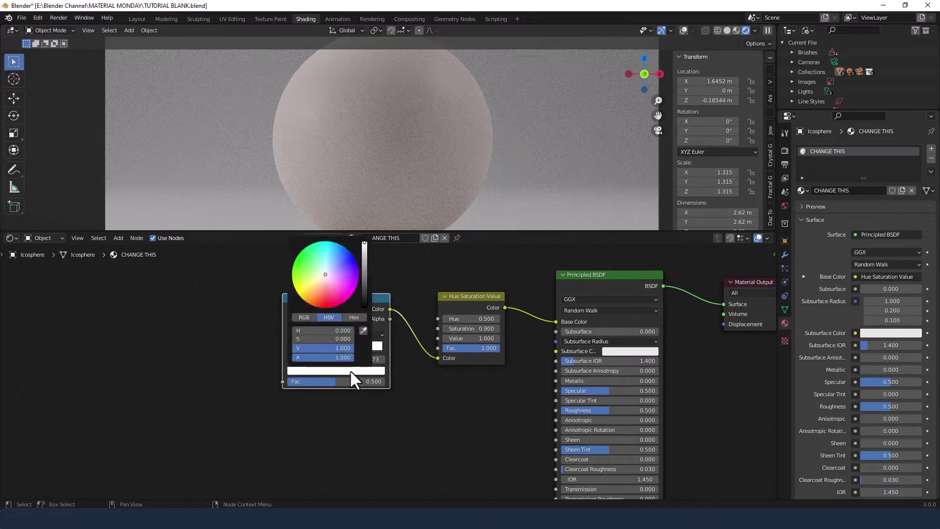
left_click(322, 329)
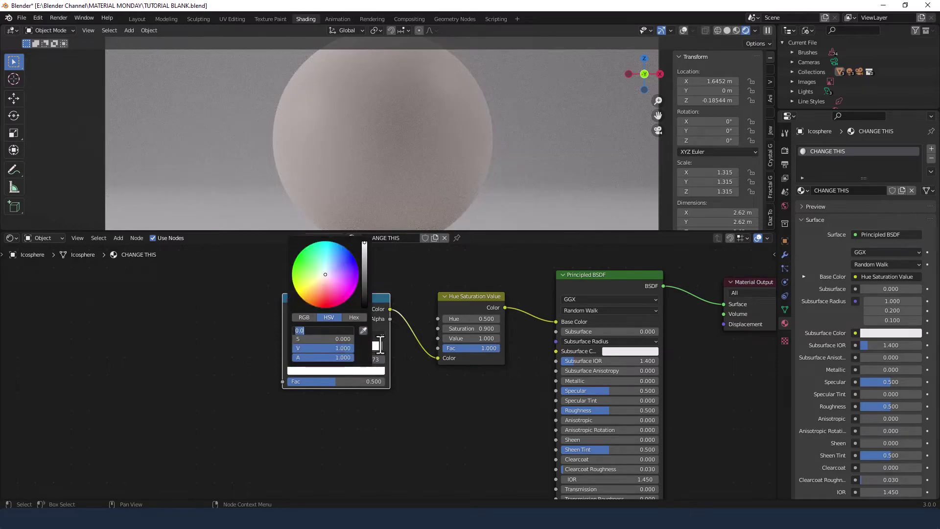
type(".125")
key("Tab")
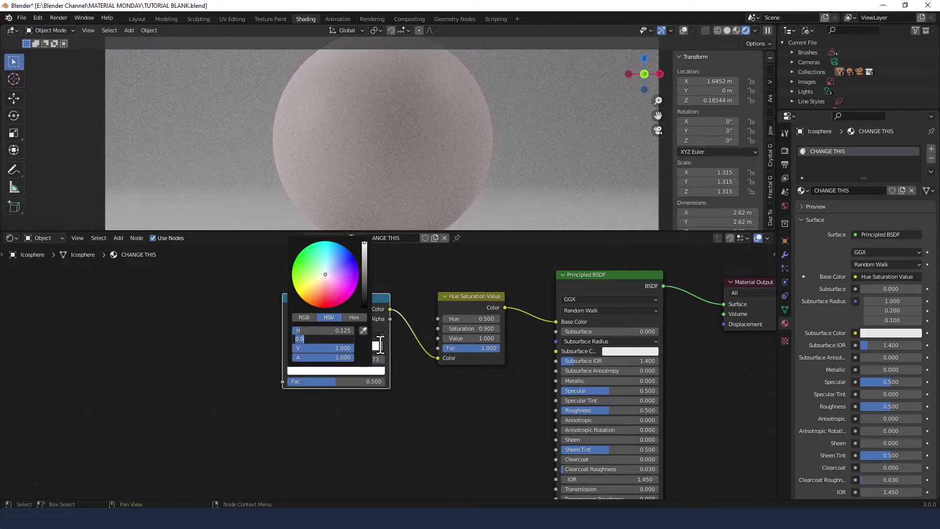
type(".85")
key("Tab")
key("Return")
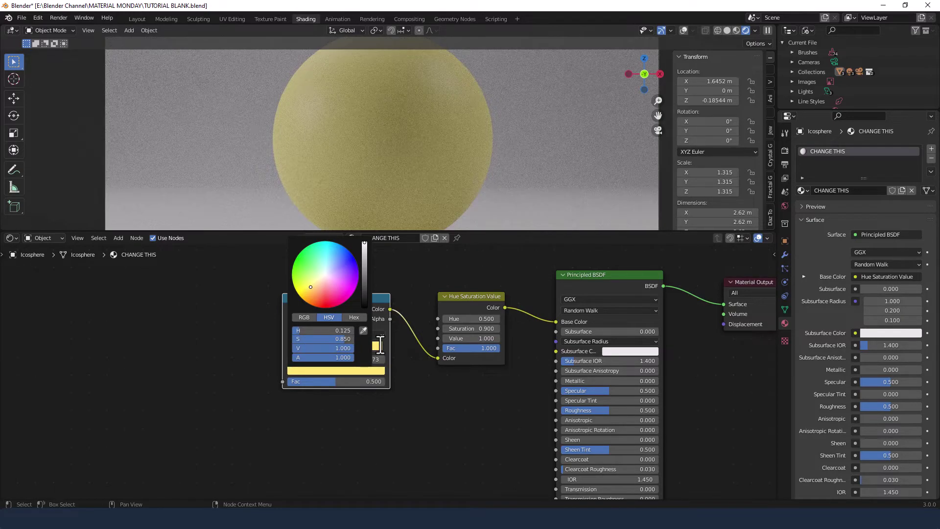
left_click(379, 309)
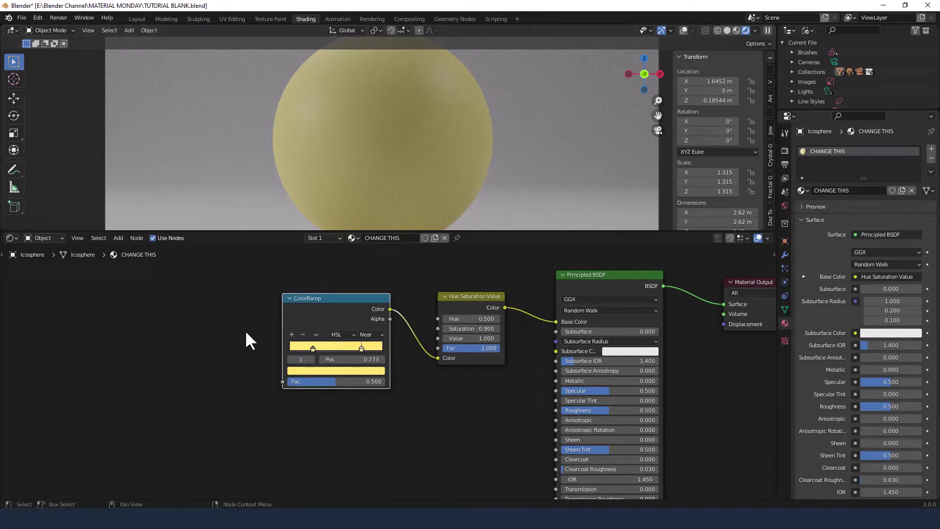
- Add a Noise Texture node to the left of the ColorRamp
left_click(231, 330)
middle_click_drag(209, 325, 324, 325)
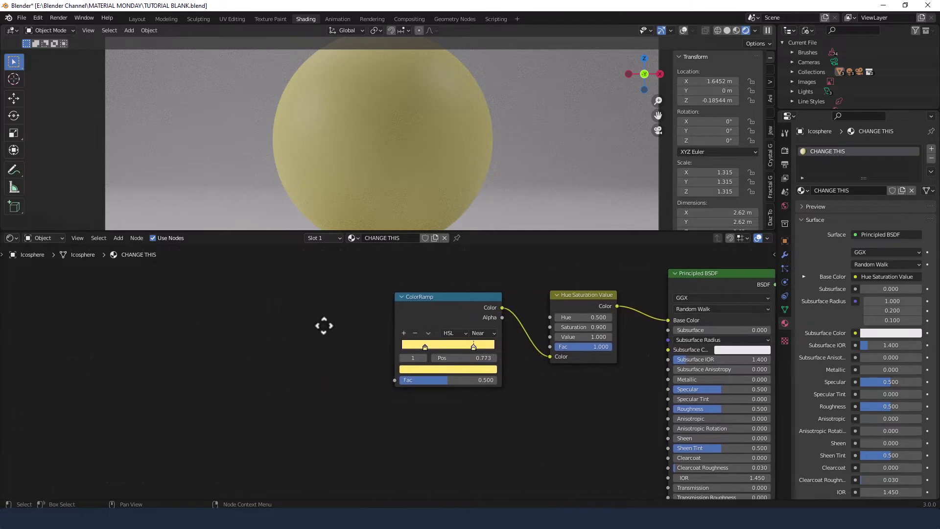
key("shift+a")
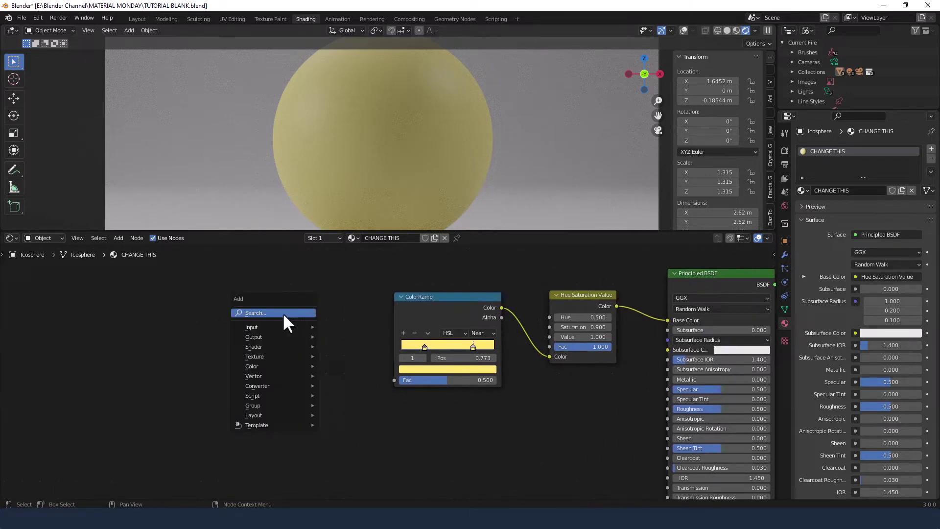
left_click(283, 313)
type("NOISE")
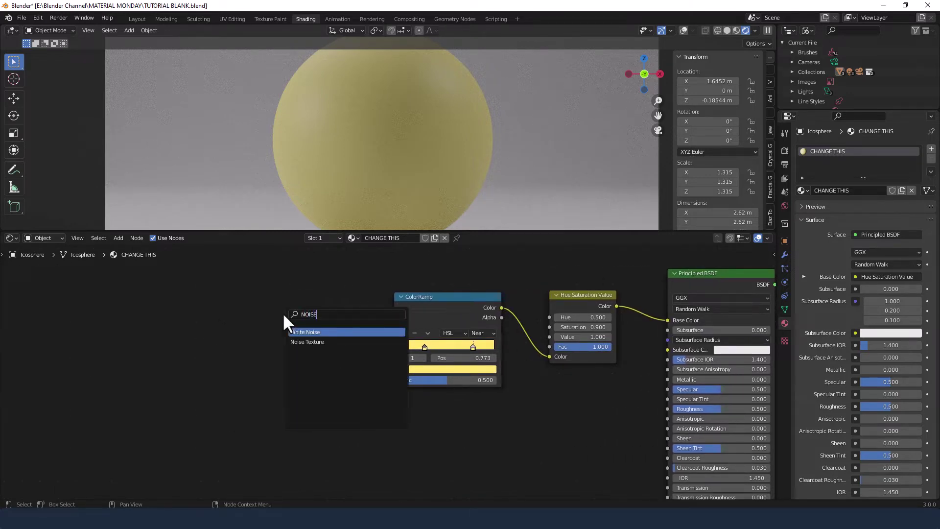
key("Down")
key("Return")
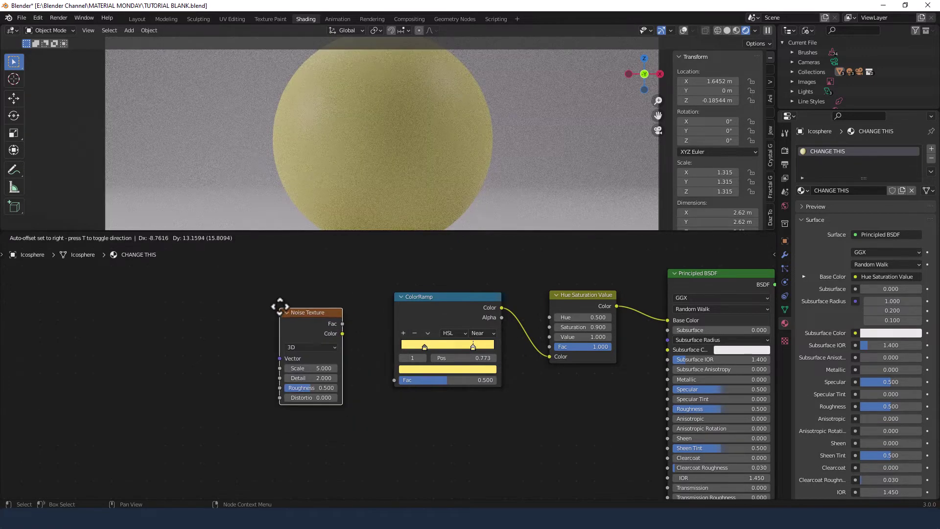
left_click(274, 297)
- Add a Texture Coordinate node and connect its Object output to the noise's Vector input
left_click(186, 311)
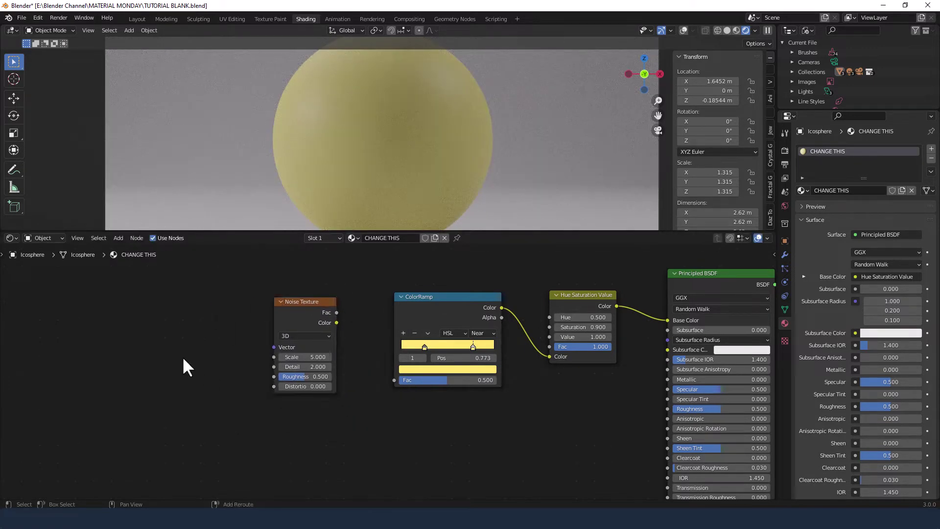
key("shift+a")
left_click(162, 354)
type("TEXT")
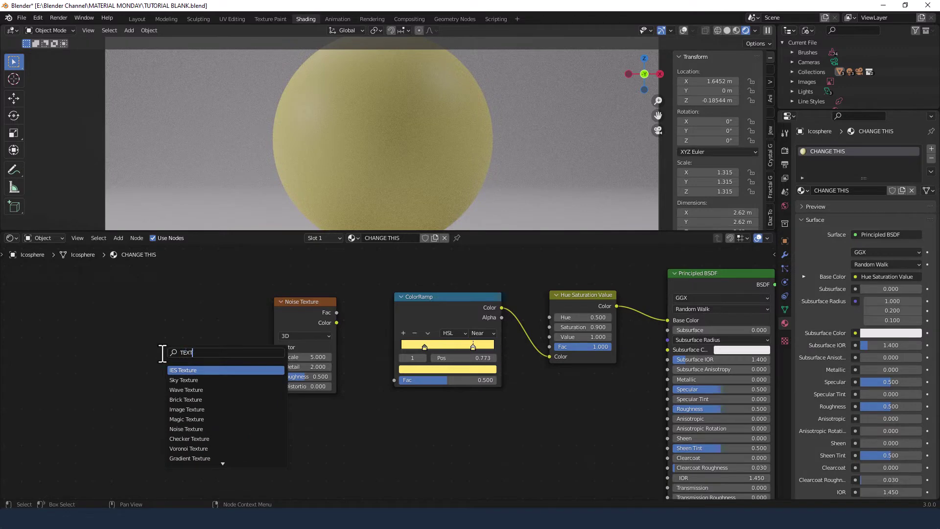
type("URE CO")
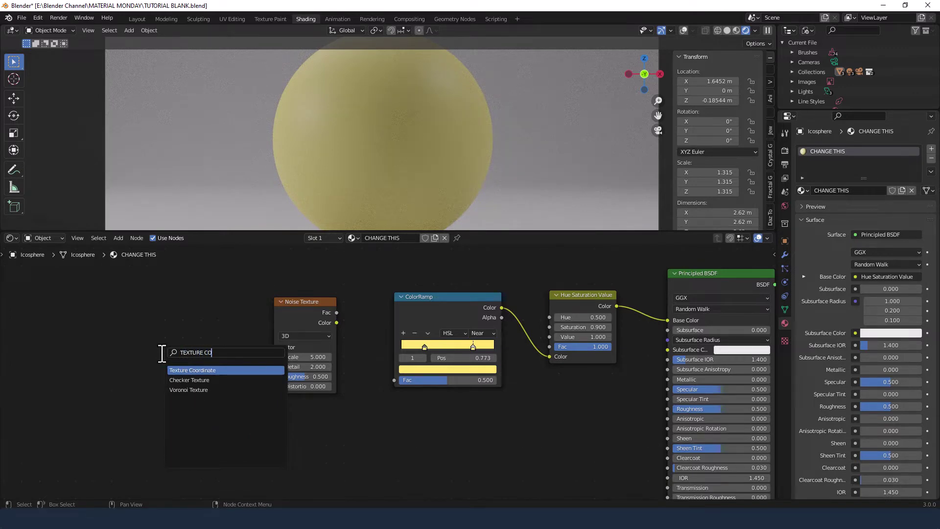
key("Return")
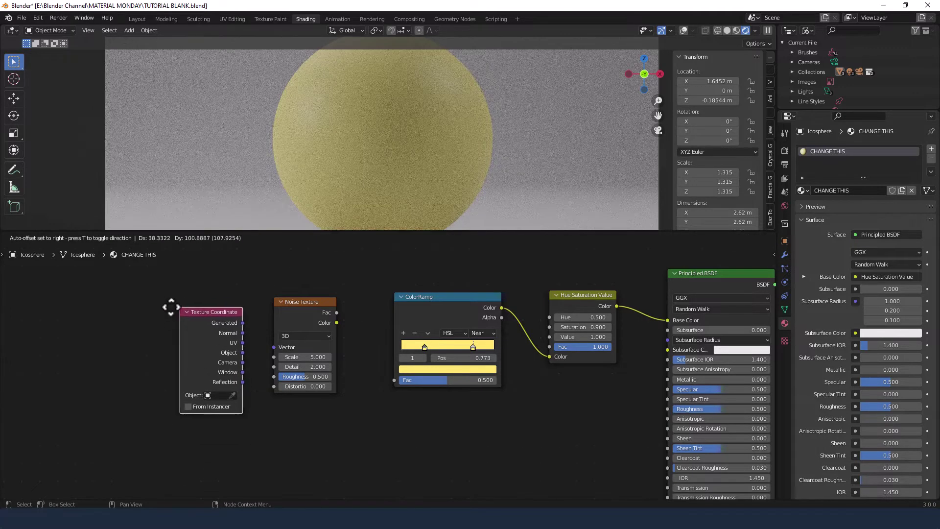
left_click(159, 301)
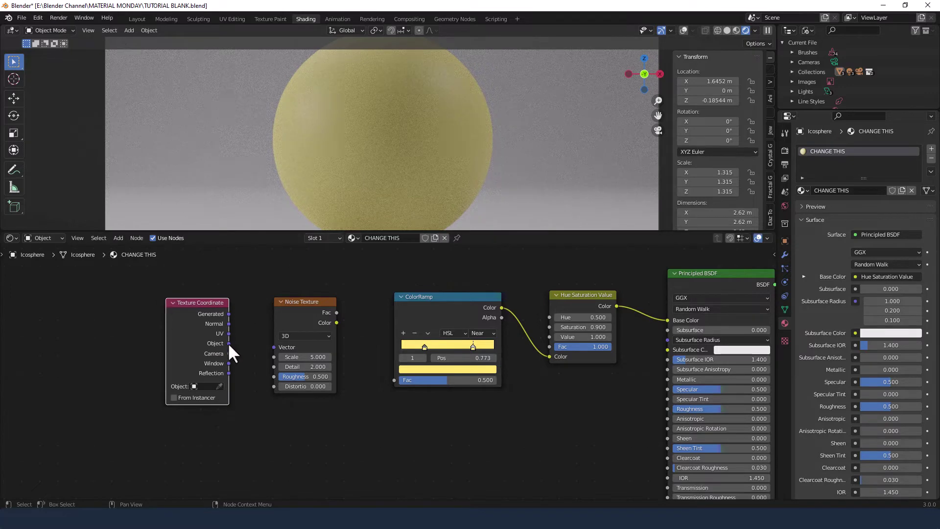
left_click_drag(229, 343, 232, 344)
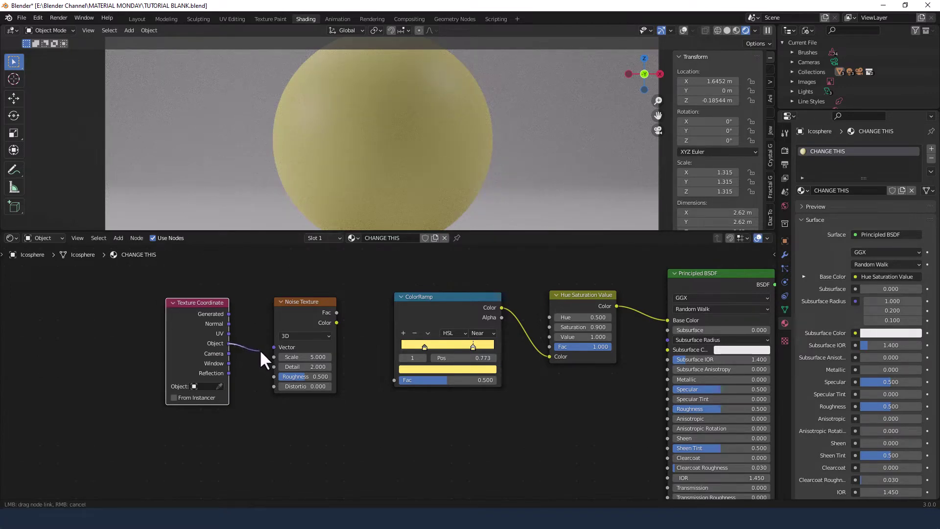
left_click_drag(259, 348, 274, 347)
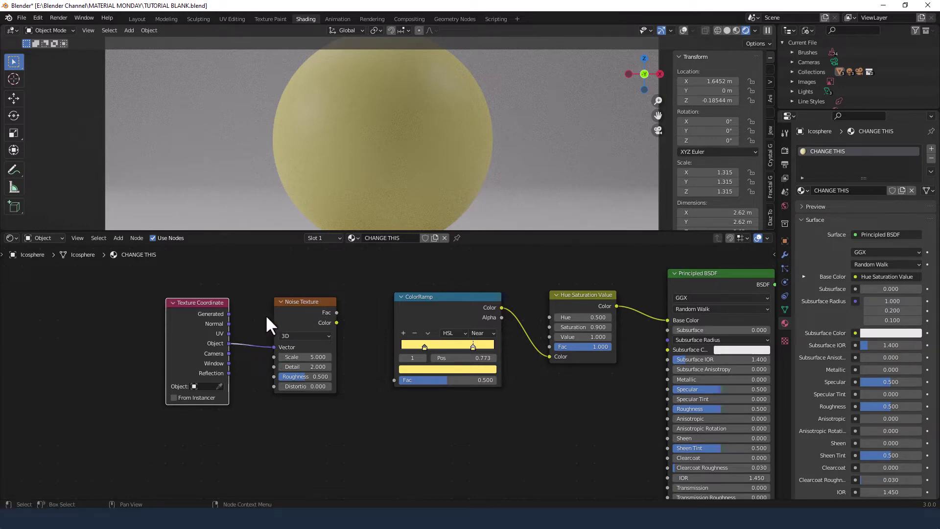
left_click(313, 357)
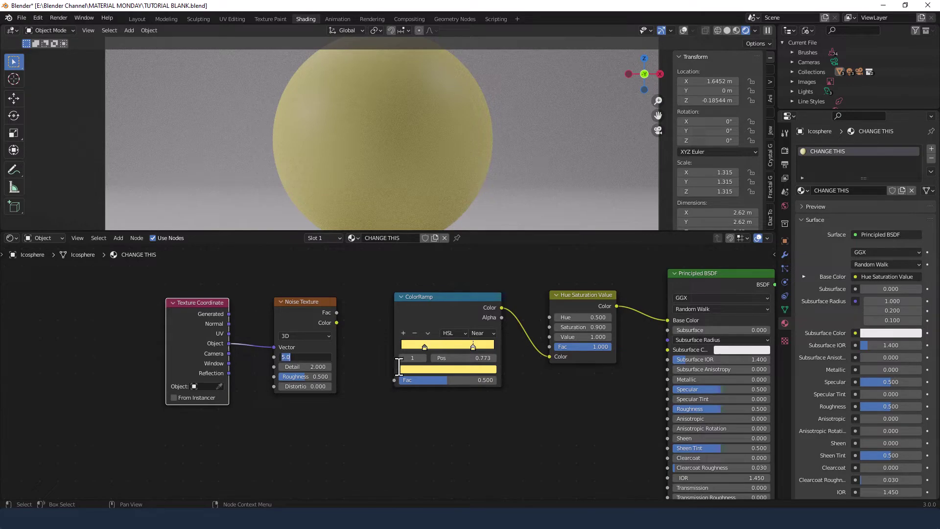
- Set the Noise Texture Scale to 0.5 and Detail to 10.5
type(".5")
key("Return")
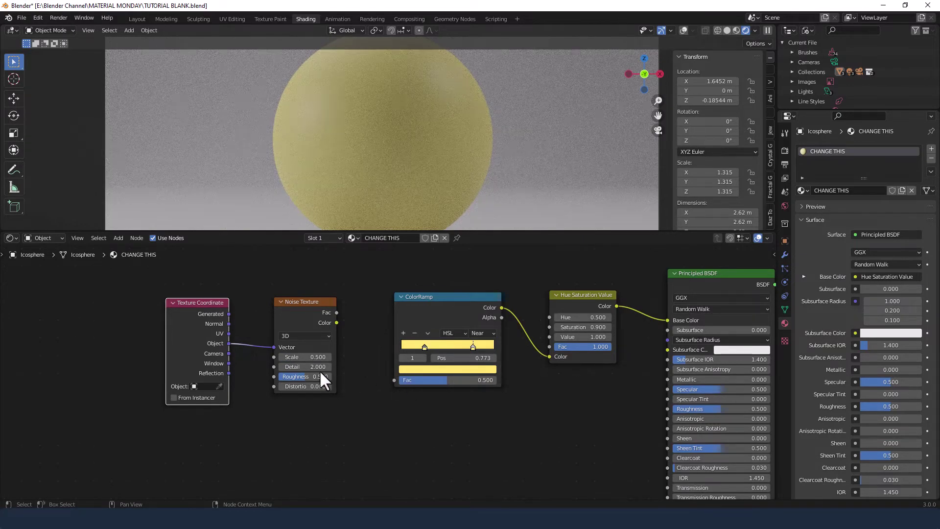
left_click(316, 367)
type("10.5")
key("Return")
- Move the Noise Texture and Texture Coordinate nodes further left to make room
left_click_drag(336, 313, 221, 327)
left_click(226, 303, "shift")
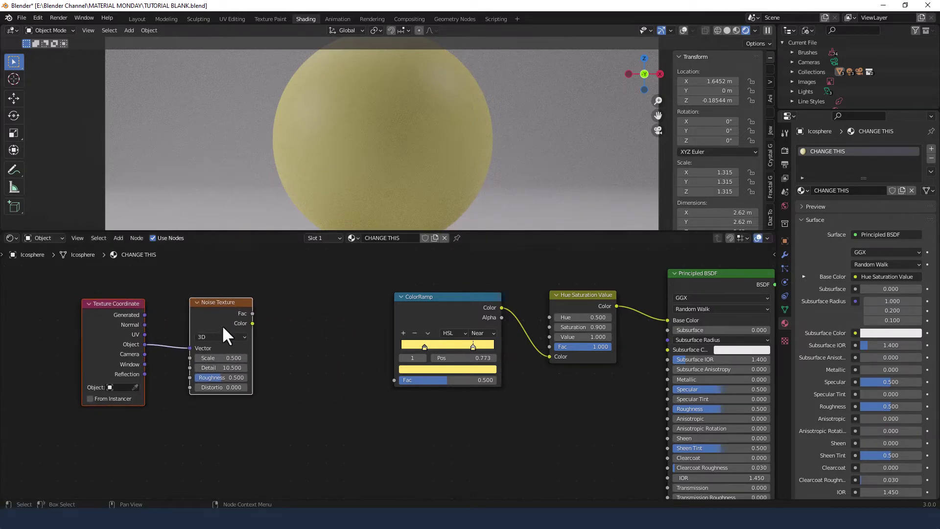
left_click(303, 338)
key("shift+a")
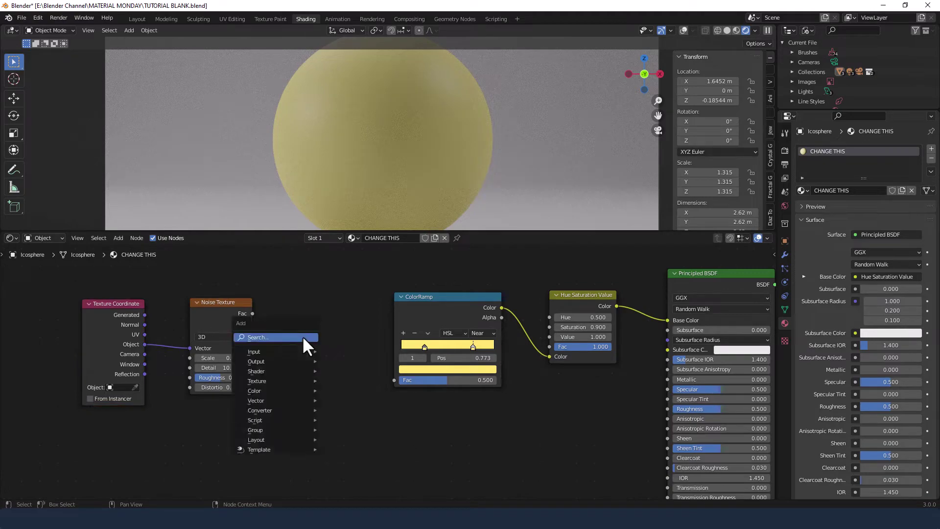
left_click(303, 337)
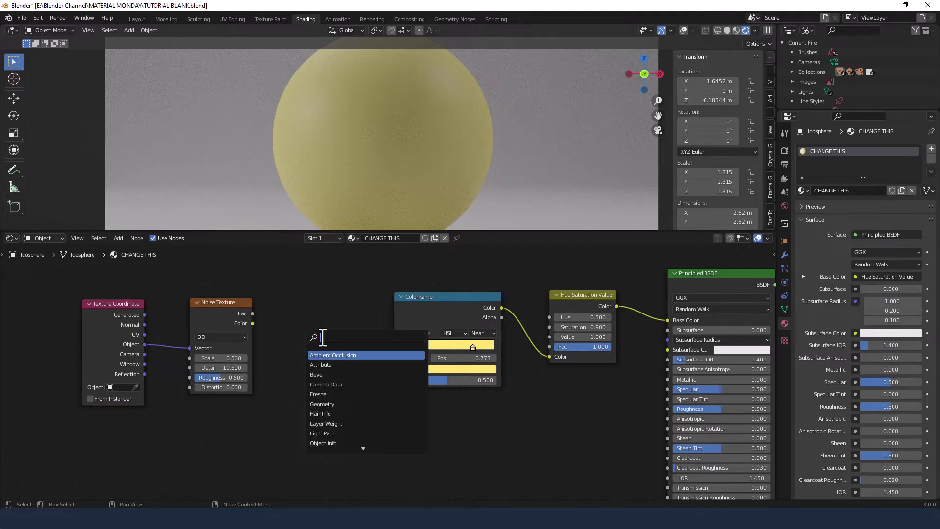
- Add a Wave Texture node and feed the noise output into its Vector input
type("wave")
left_click(332, 364)
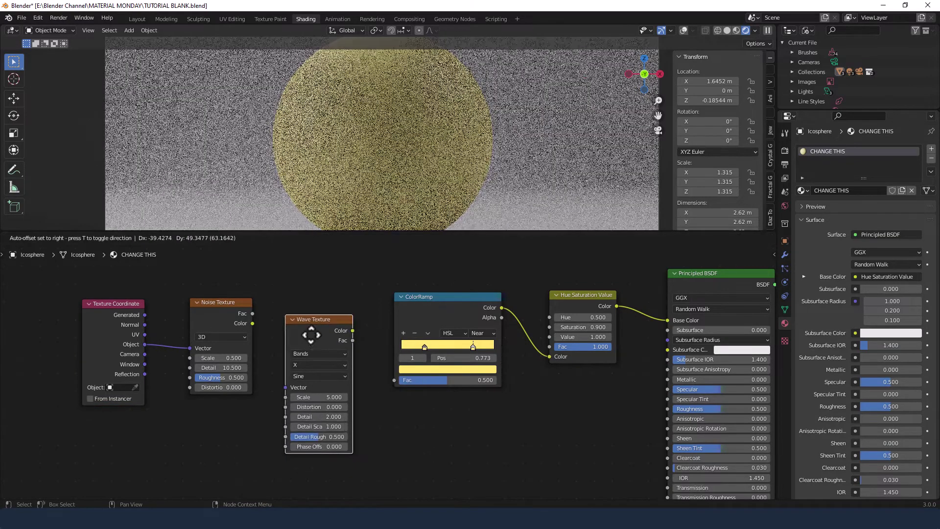
left_click(310, 318)
left_click_drag(253, 313, 281, 368)
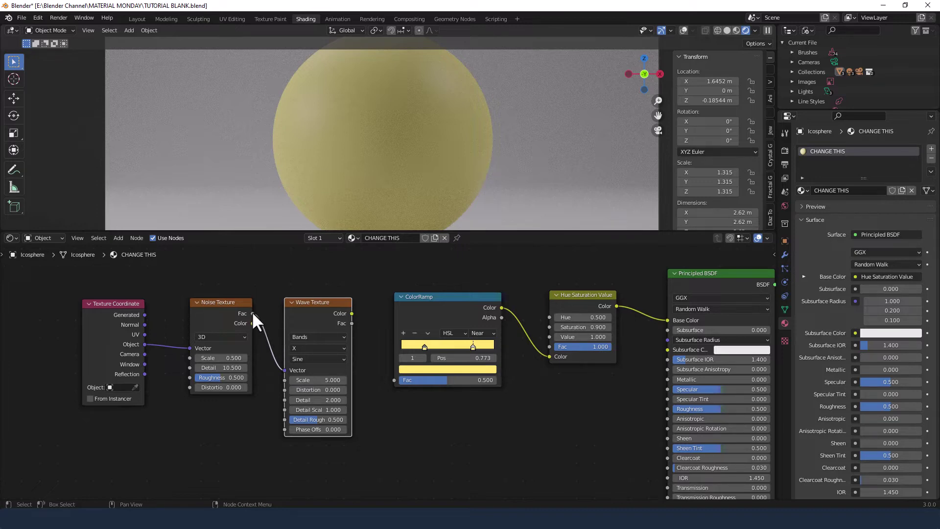
- Connect the noise Fac to the ColorRamp's Fac input
left_click_drag(252, 311, 260, 320)
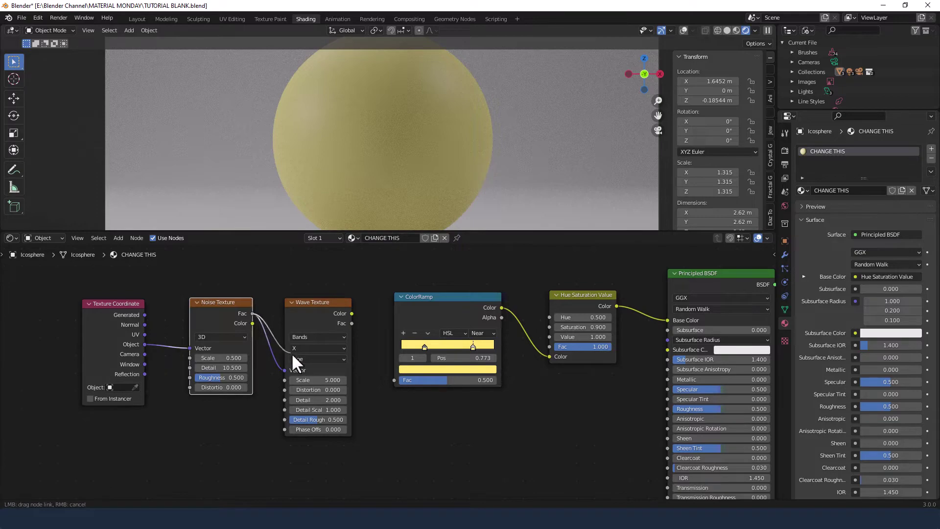
left_click_drag(292, 358, 396, 381)
left_click_drag(395, 380, 394, 379)
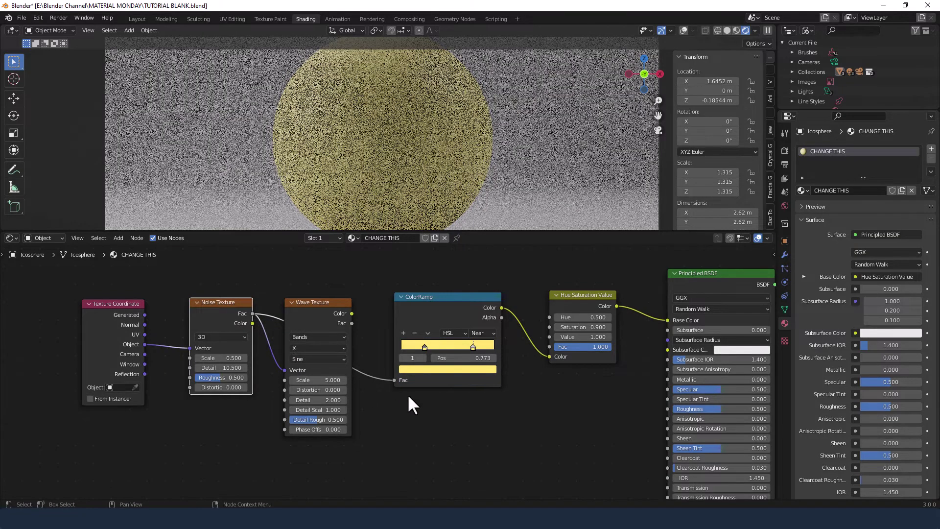
middle_click_drag(537, 436, 474, 380)
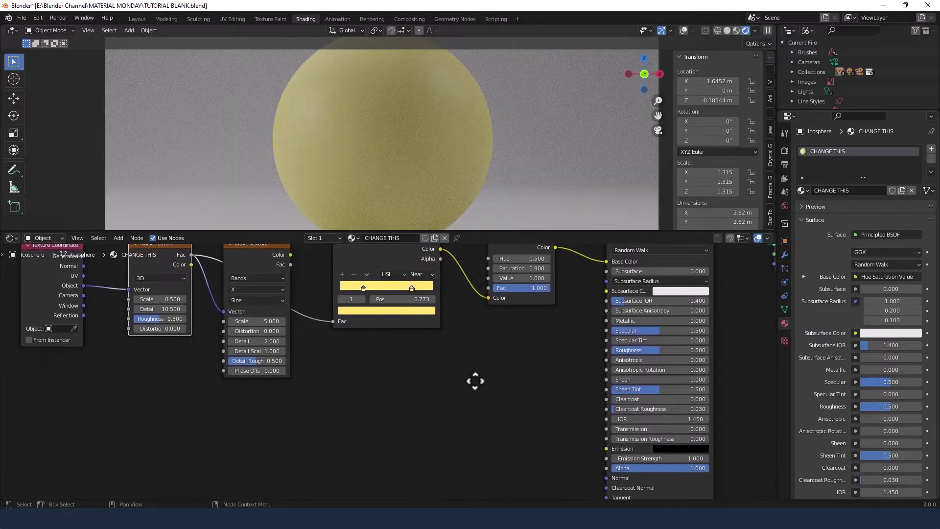
- Add a Bump node feeding the shader's Normal, with the Wave Texture Fac driving its Height
key("shift+a")
left_click(476, 381)
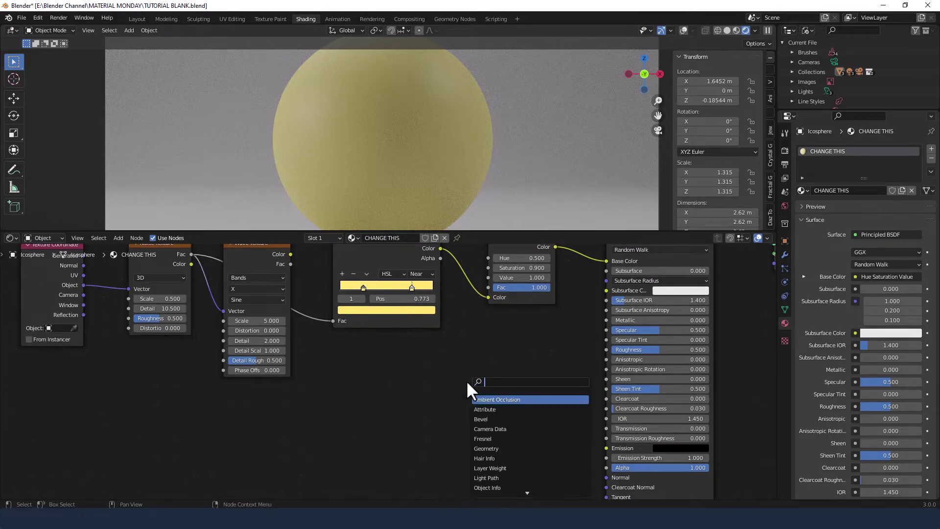
type("BUMP")
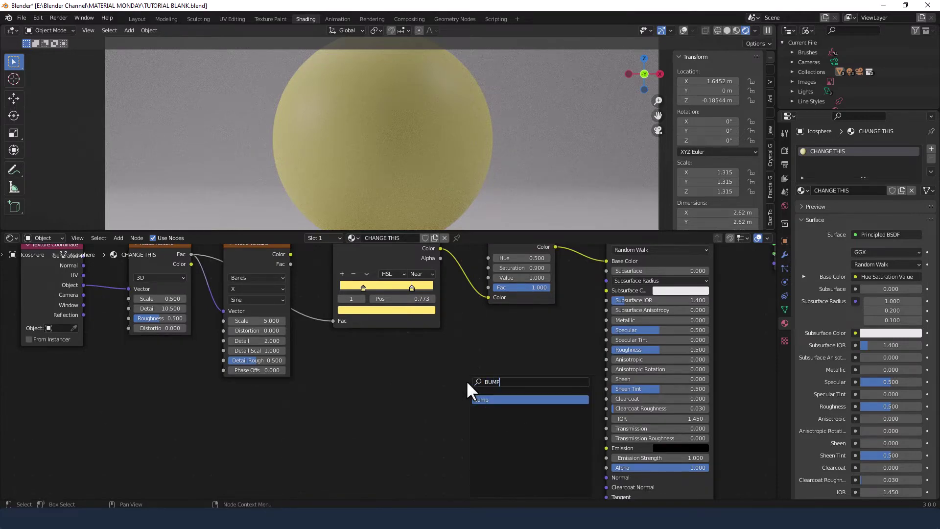
key("Return")
left_click(490, 396)
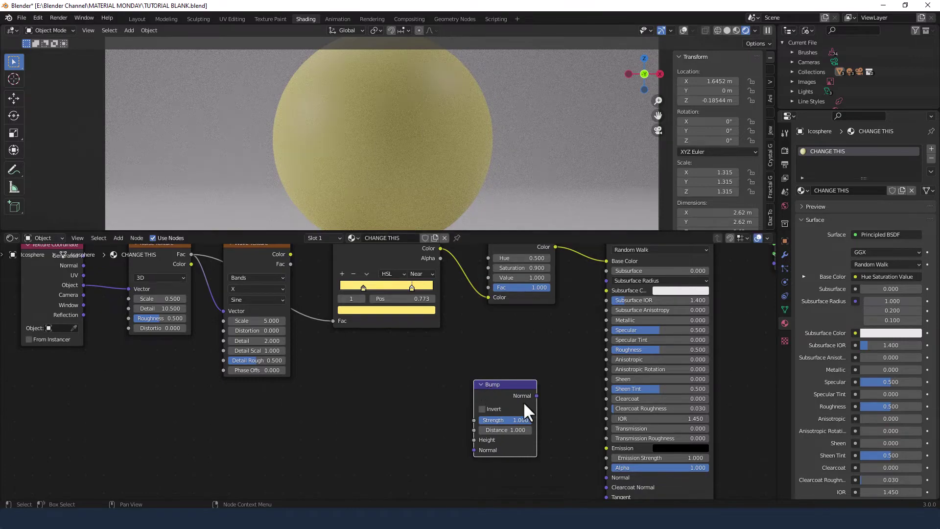
left_click_drag(537, 396, 603, 476)
left_click_drag(291, 265, 471, 439)
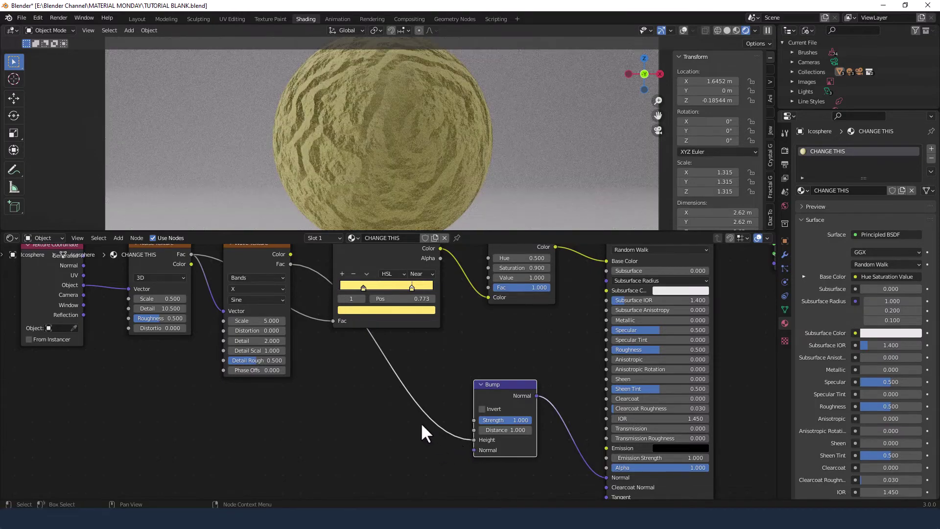
middle_click_drag(357, 374, 388, 405)
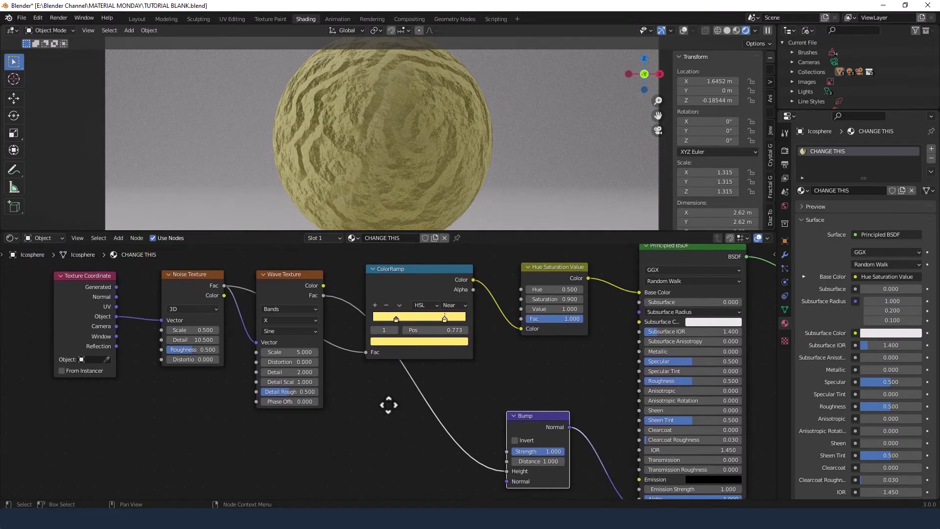
- Set the Wave Texture Distortion to 1
left_click(305, 363)
type("1")
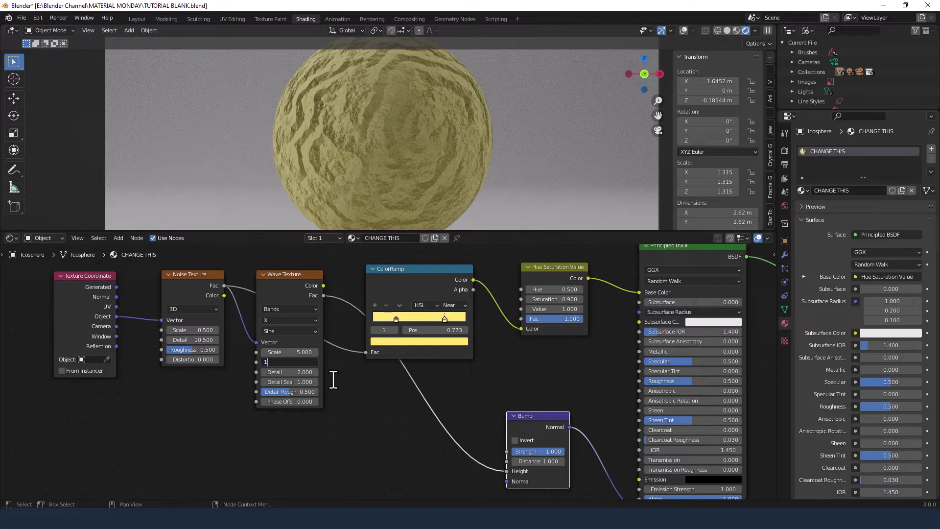
key("Return")
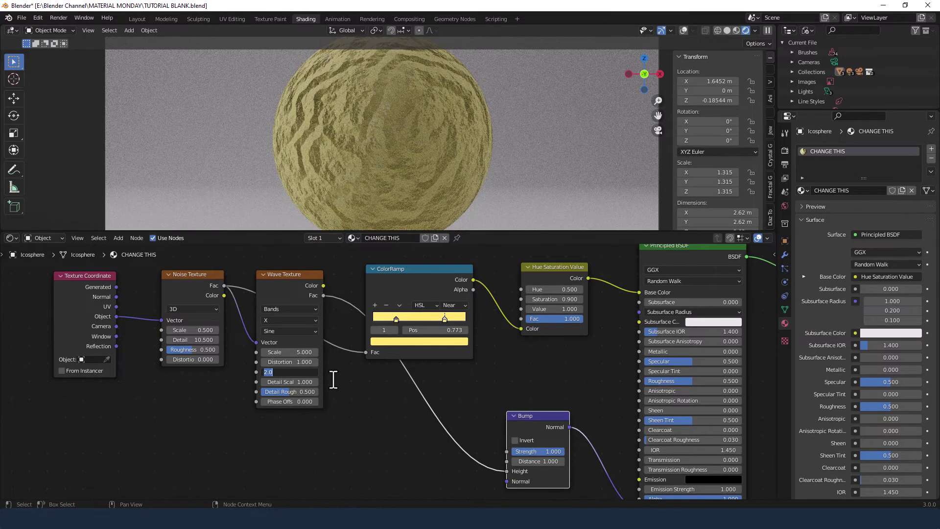
middle_click_drag(457, 406, 433, 392)
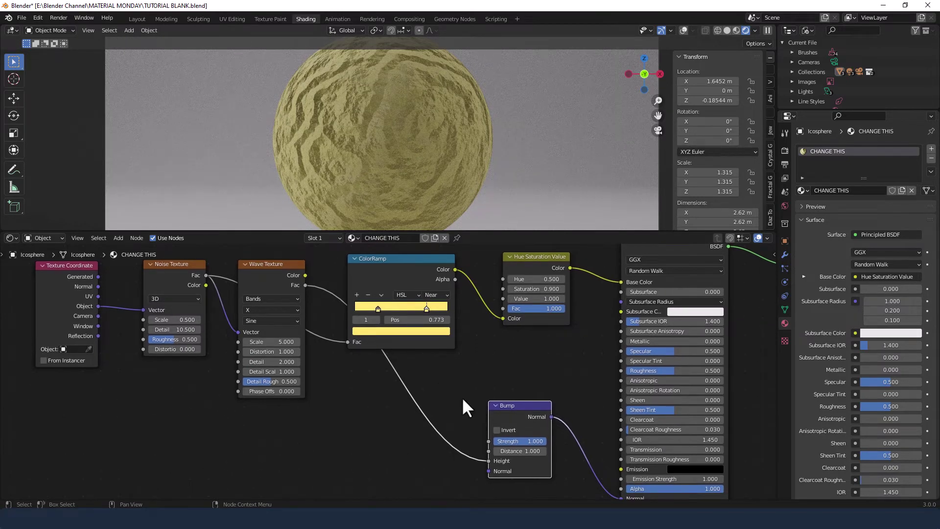
- Lower the Bump node's Strength to 0.025
left_click(538, 442)
type(".025")
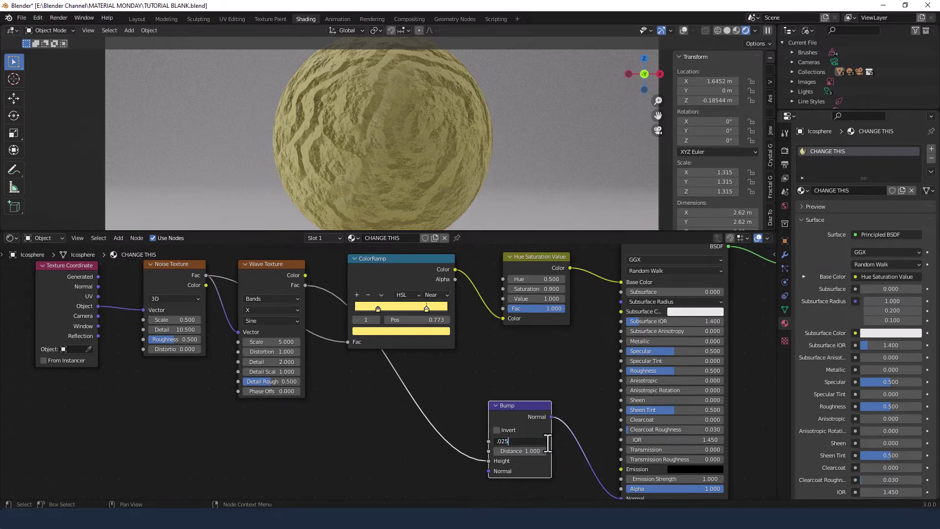
key("Return")
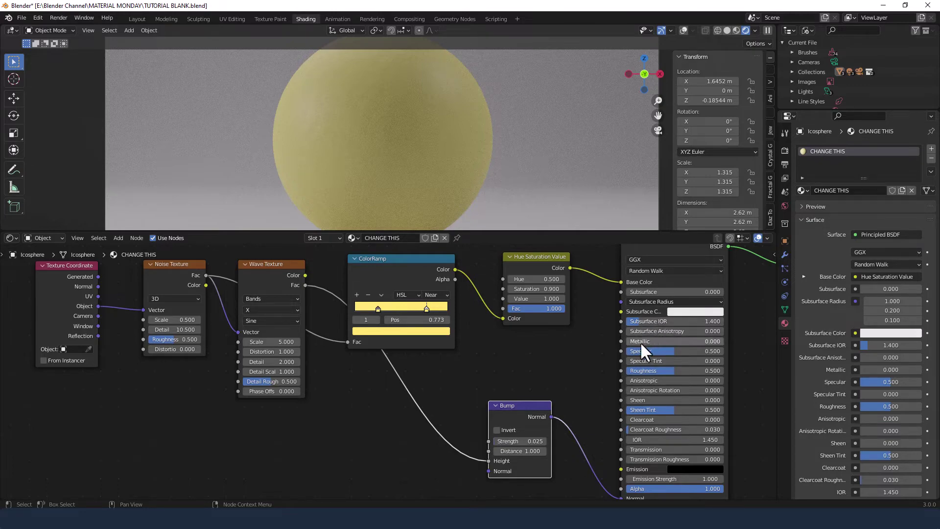
- Raise the shader's Metallic value and set Specular and Roughness to 0.15
left_click_drag(640, 341, 723, 341)
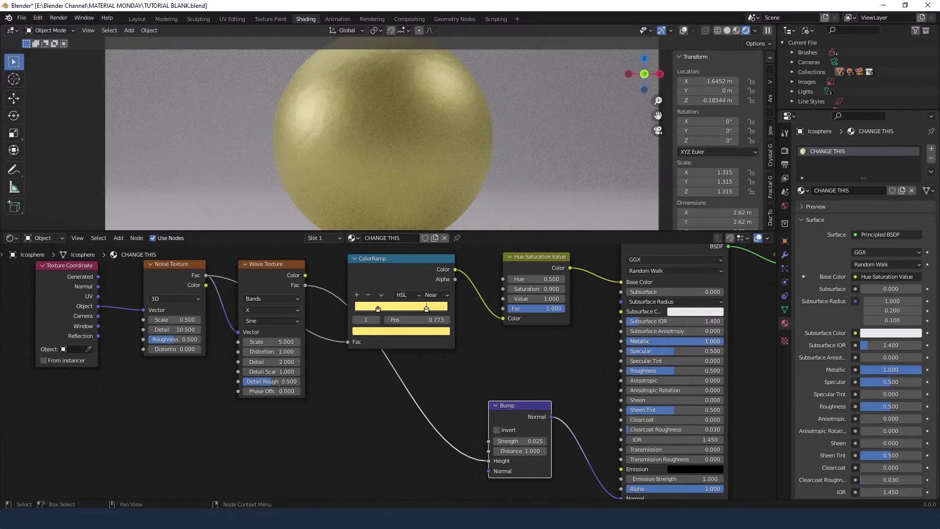
double_click(711, 351)
type(".15")
key("Return")
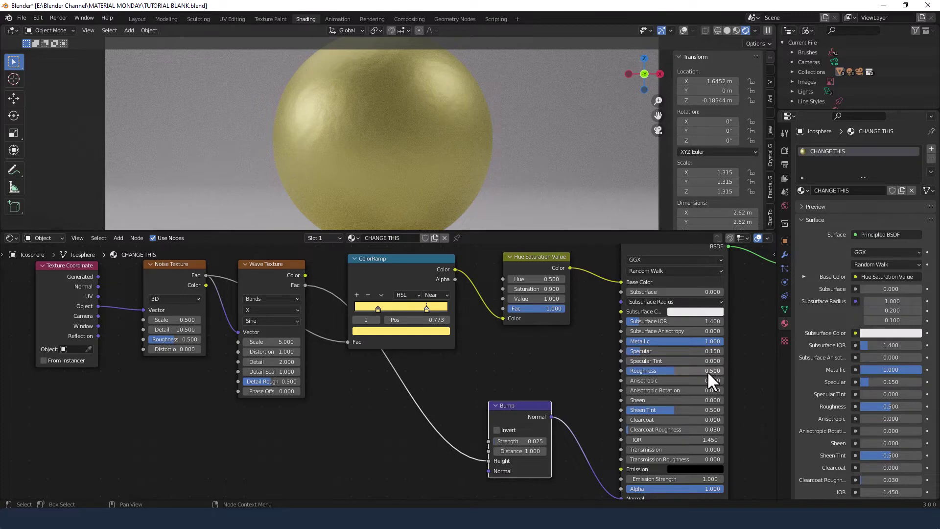
double_click(708, 372)
type(".15")
key("Return")
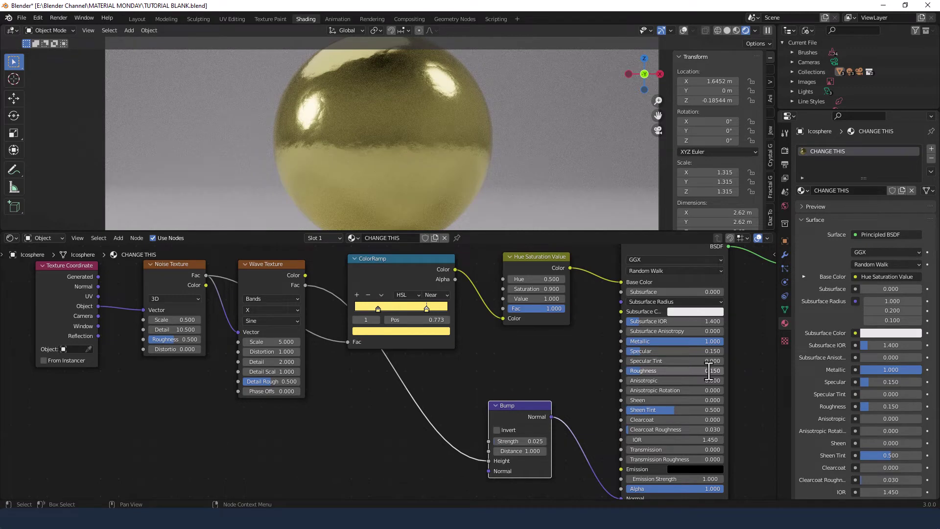
- Set Anisotropic Rotation to 0.777 and Anisotropic to 0.1
left_click(660, 389)
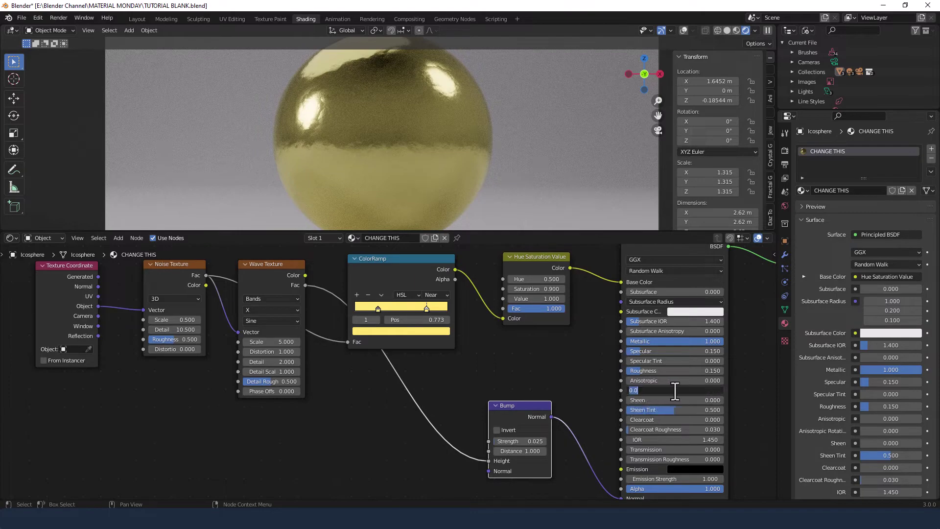
key("BackSpace")
type("0.777")
key("Return")
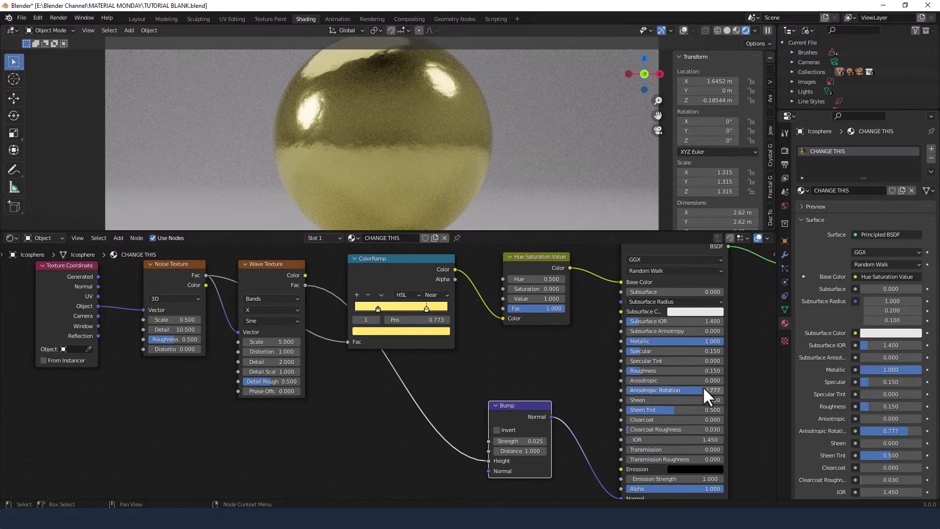
left_click(697, 381)
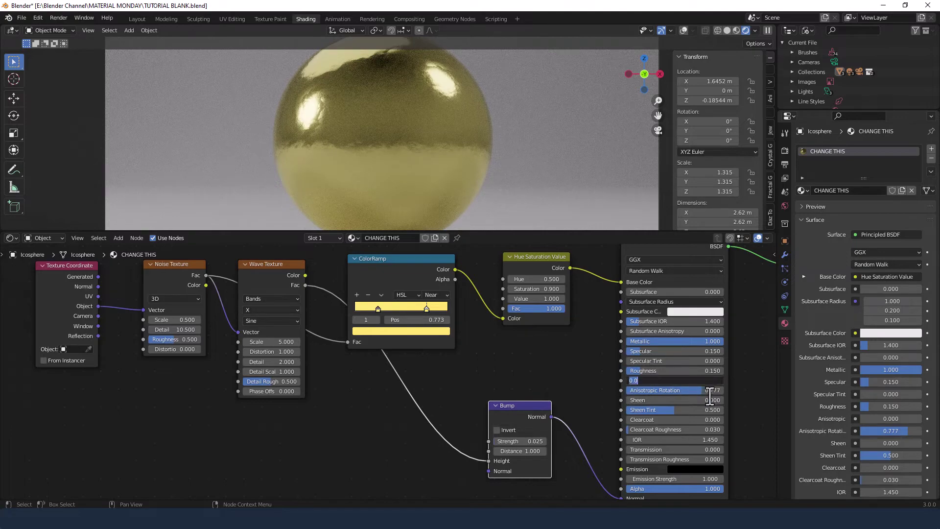
type("0.1")
key("Return")
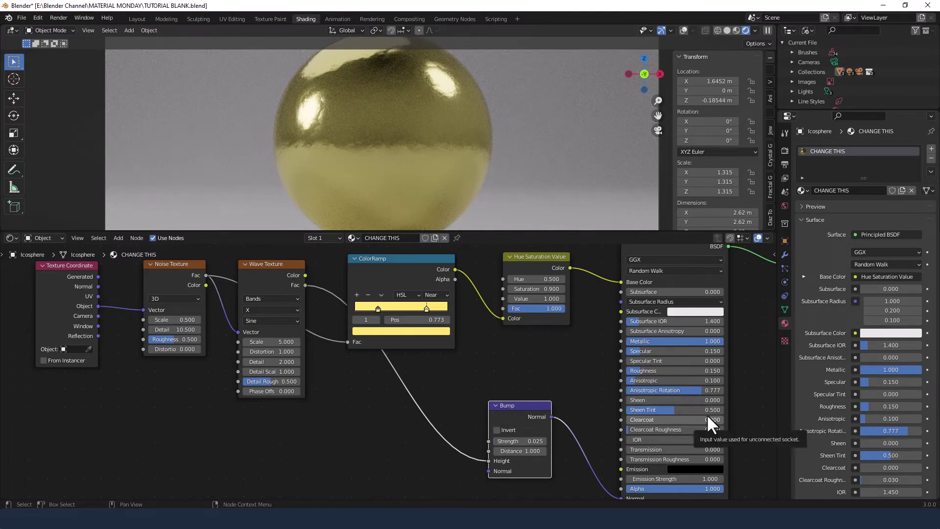
- Raise Sheen Tint to 1.0 and set Clearcoat Roughness to 0.1
left_click_drag(678, 410, 724, 410)
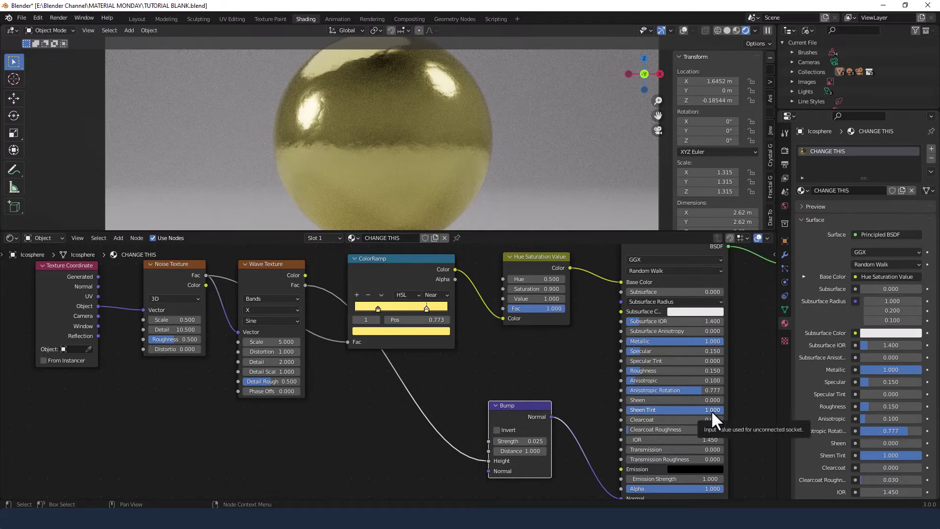
double_click(694, 429)
type(".1")
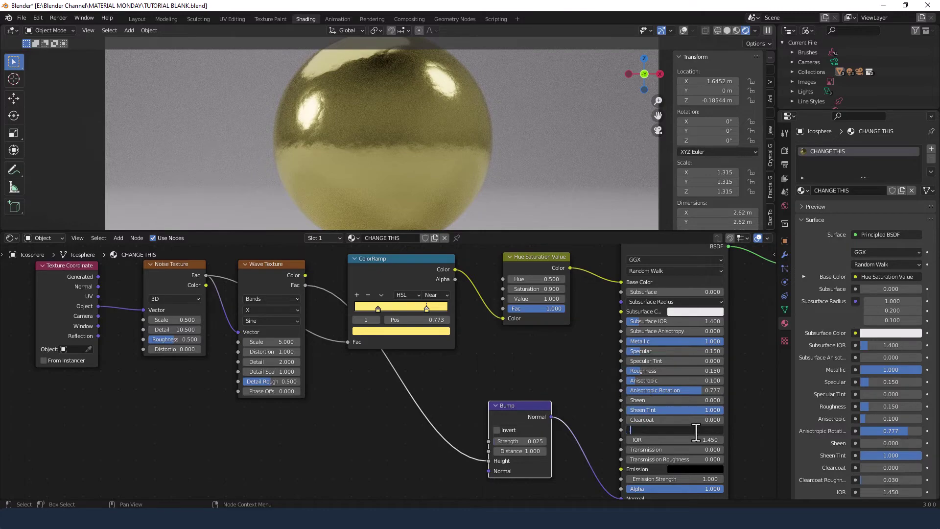
key("Return")
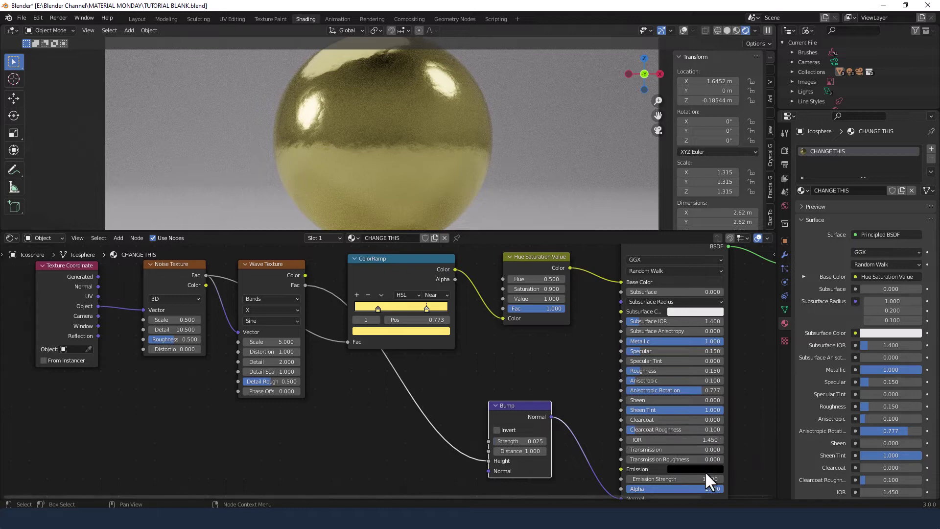
mouse_move(745, 478)
middle_mouse_down()
mouse_move(726, 421)
mouse_move(742, 487)
middle_mouse_up()
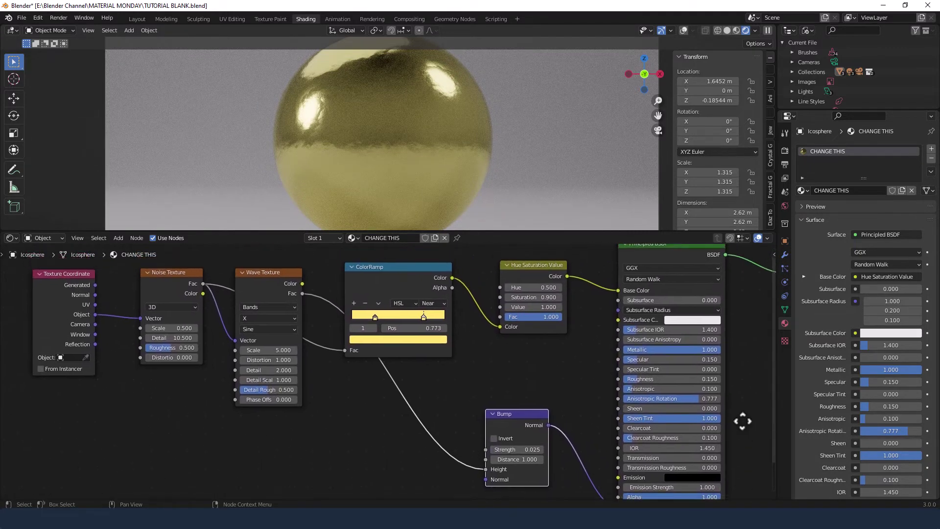
middle_click_drag(740, 419, 737, 426)
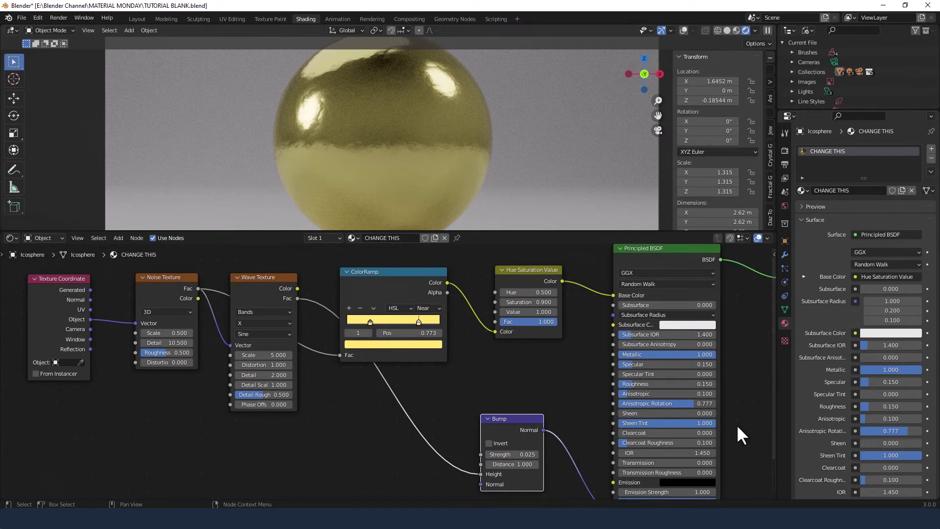
scroll(629, 409, "down", 2)
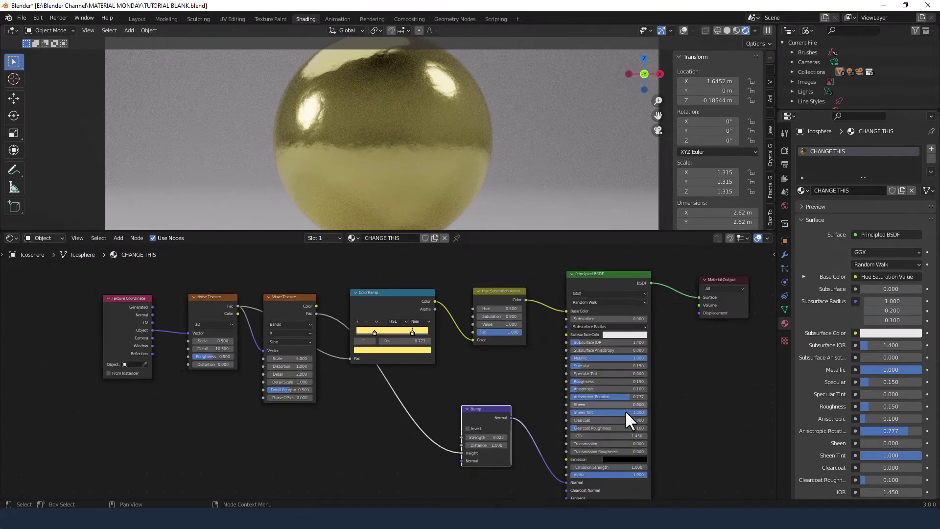
scroll(625, 410, "up", 1)
middle_click_drag(692, 419, 672, 396)
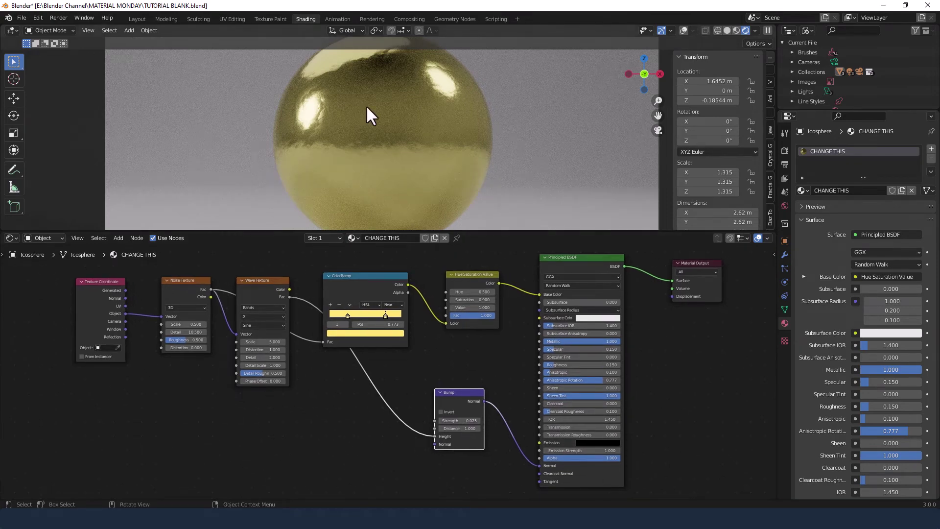
scroll(367, 107, "down", 1)
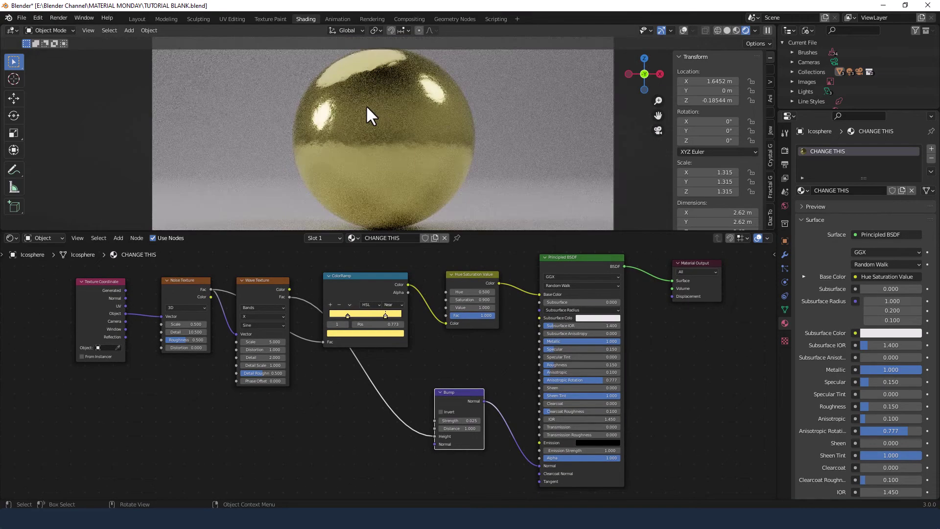
left_click(63, 18)
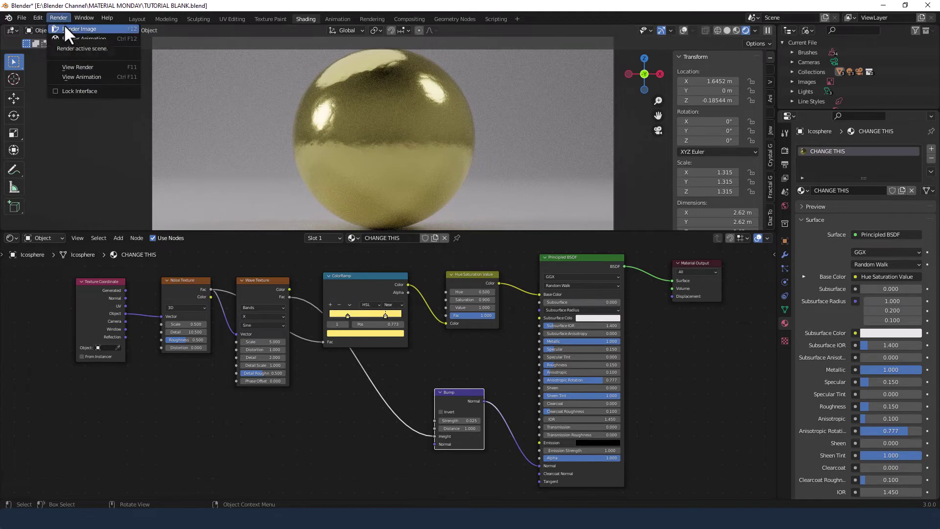
left_click(64, 24)
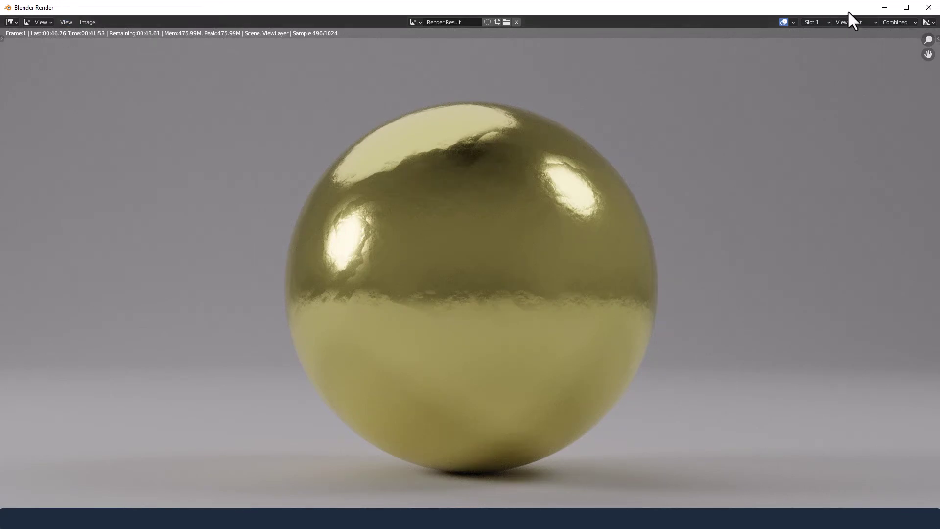
left_click(928, 8)
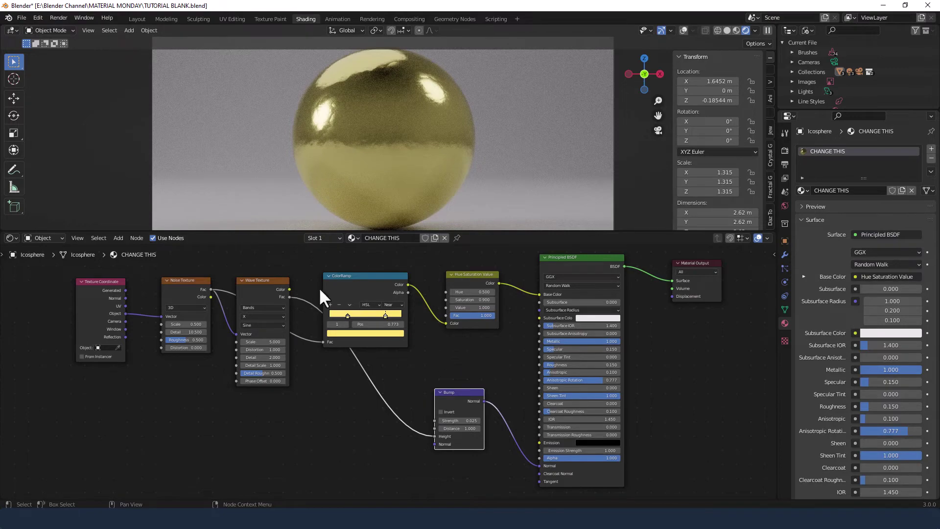
- Set the Wave Texture direction to Diagonal and its profile to Saw
scroll(264, 306, "up", 3)
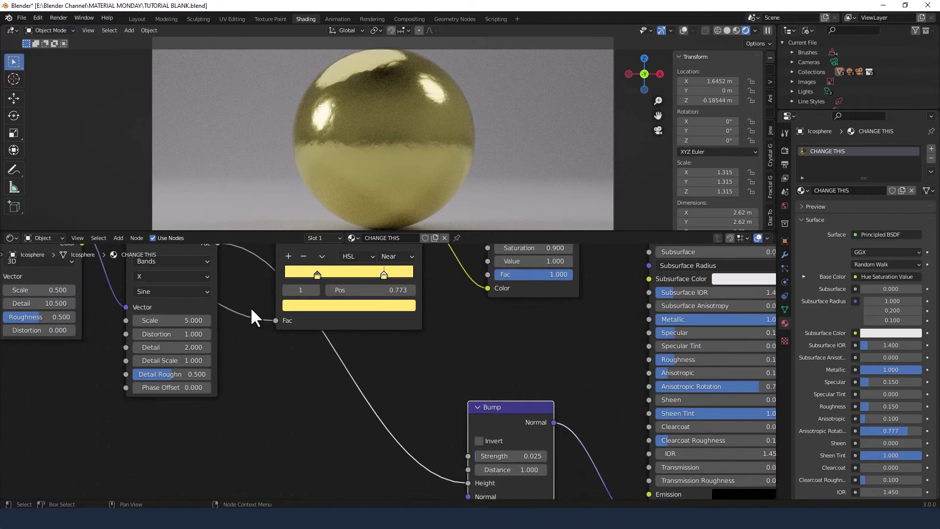
middle_click_drag(251, 307, 444, 385)
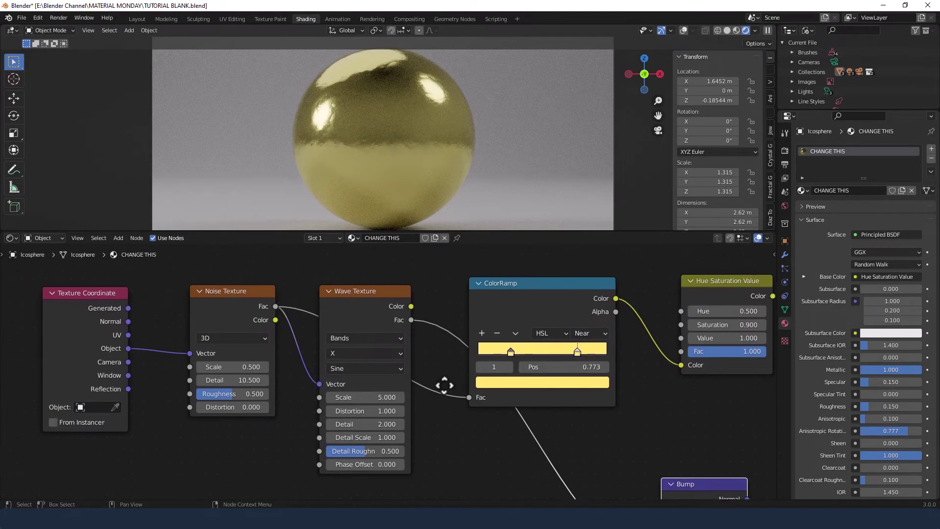
left_click(396, 353)
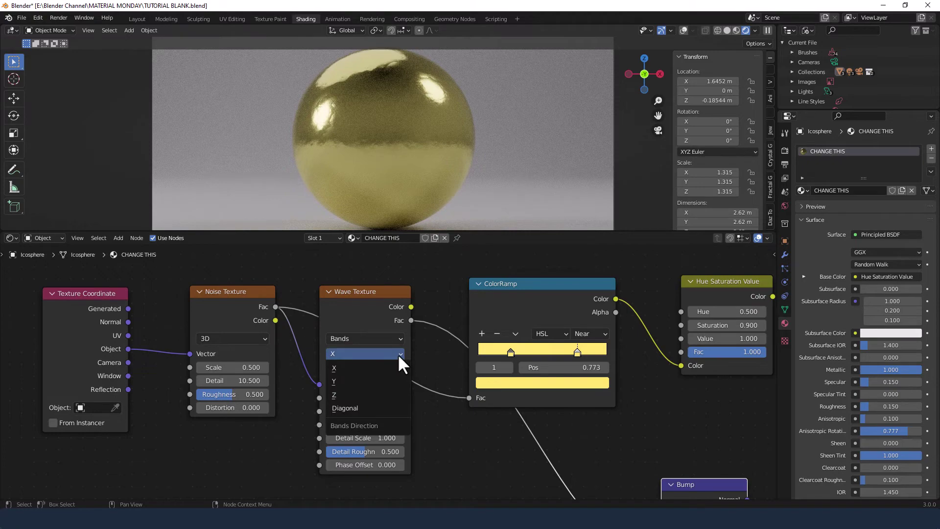
left_click(377, 408)
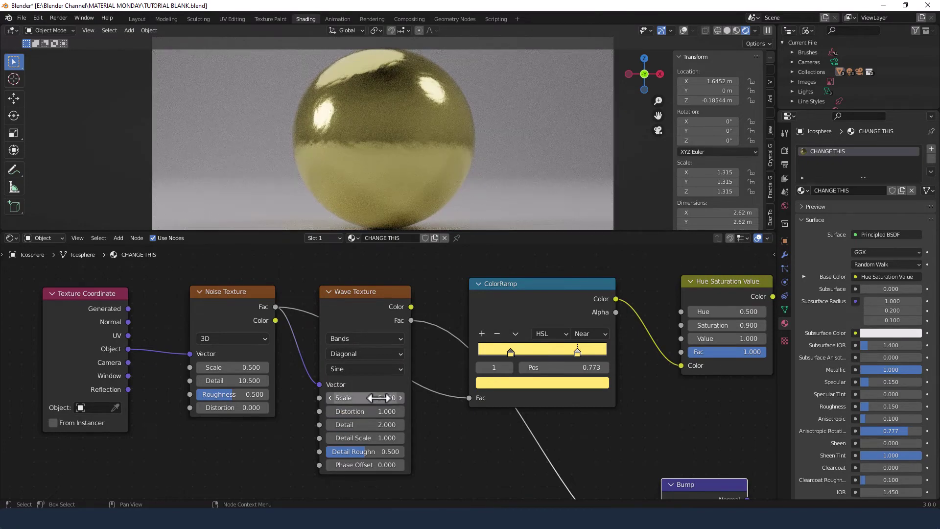
left_click(393, 368)
left_click(380, 396)
- Inspect the sphere's surface in the viewport, then look through the scene camera
scroll(392, 81, "up", 8)
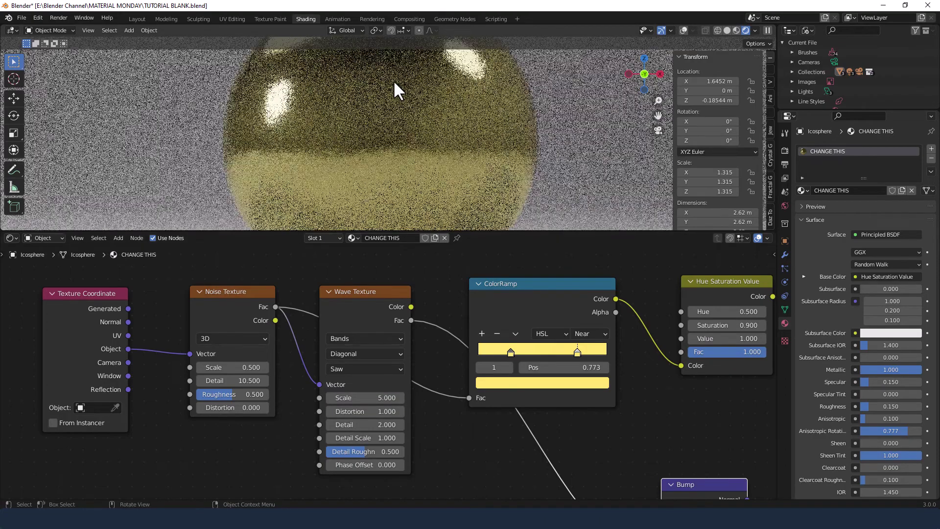
scroll(318, 146, "down", 5)
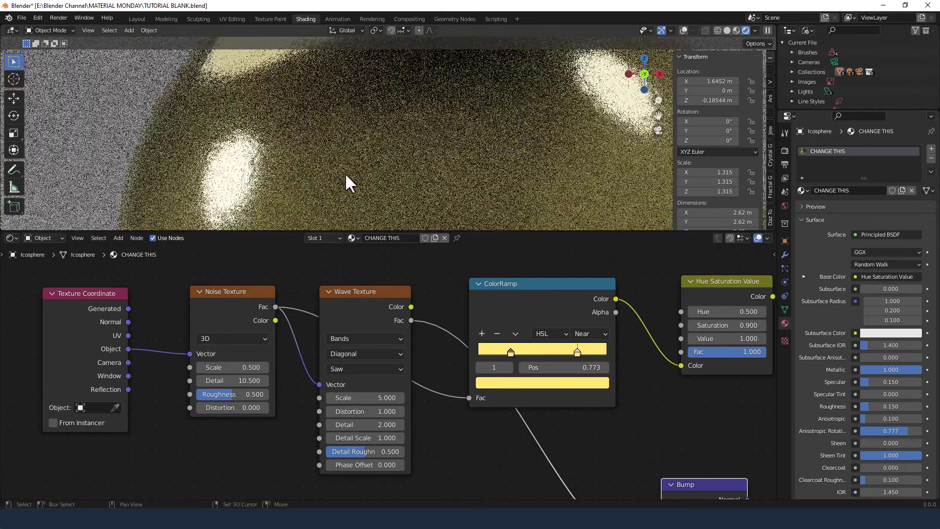
scroll(325, 88, "up", 7)
scroll(360, 147, "down", 1)
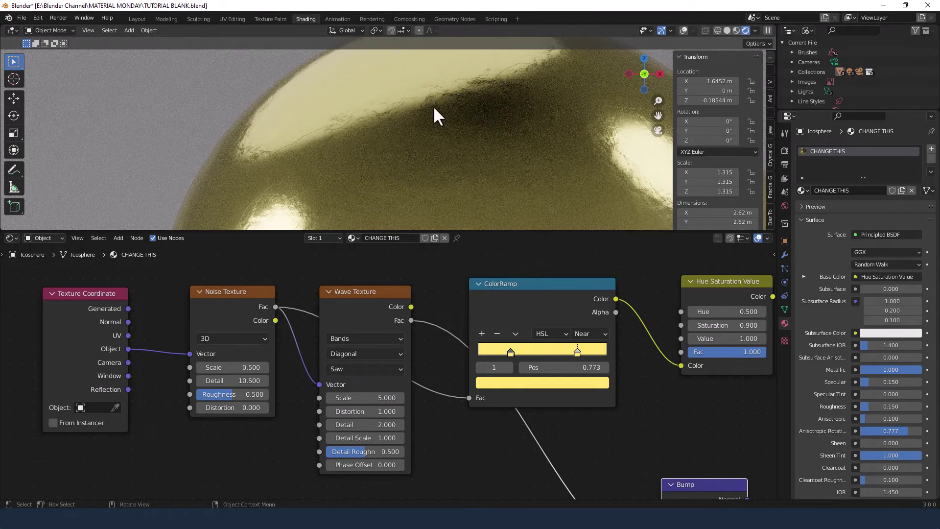
middle_click_drag(519, 166, 438, 101, "shift")
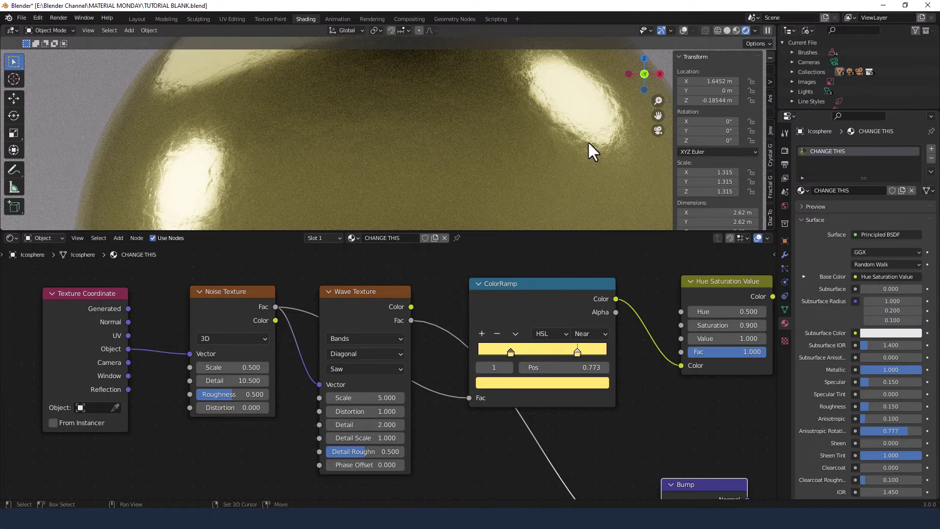
scroll(587, 140, "down", 2)
key("KP_0")
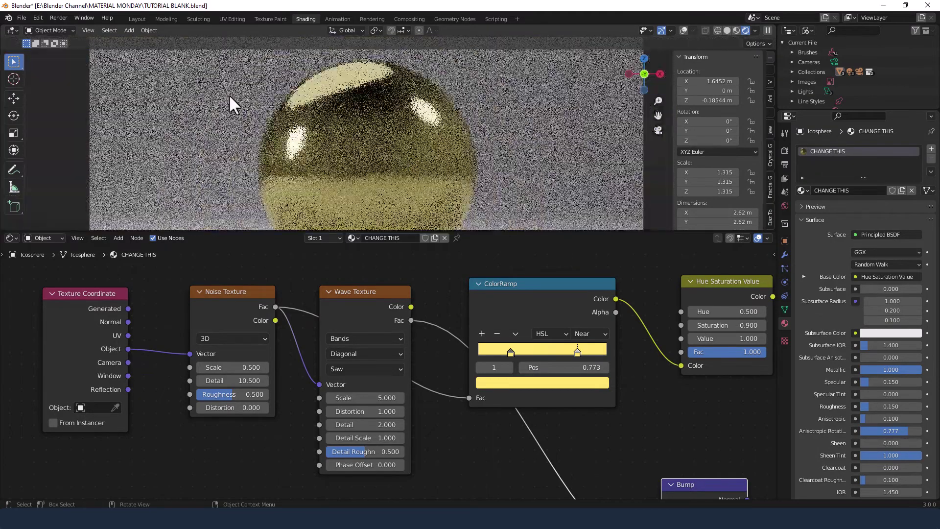
- Render the final image of the gold saw-wave sphere from the Render menu
left_click(60, 18)
left_click(67, 29)
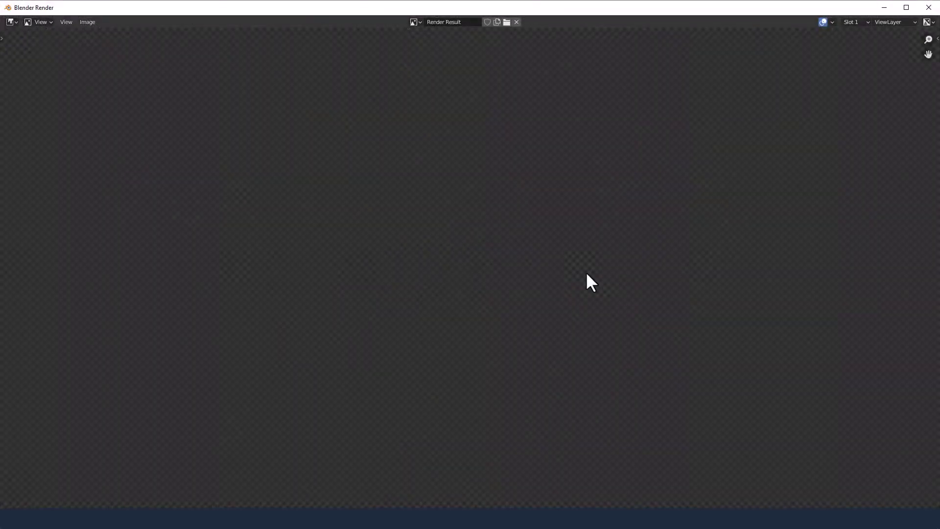